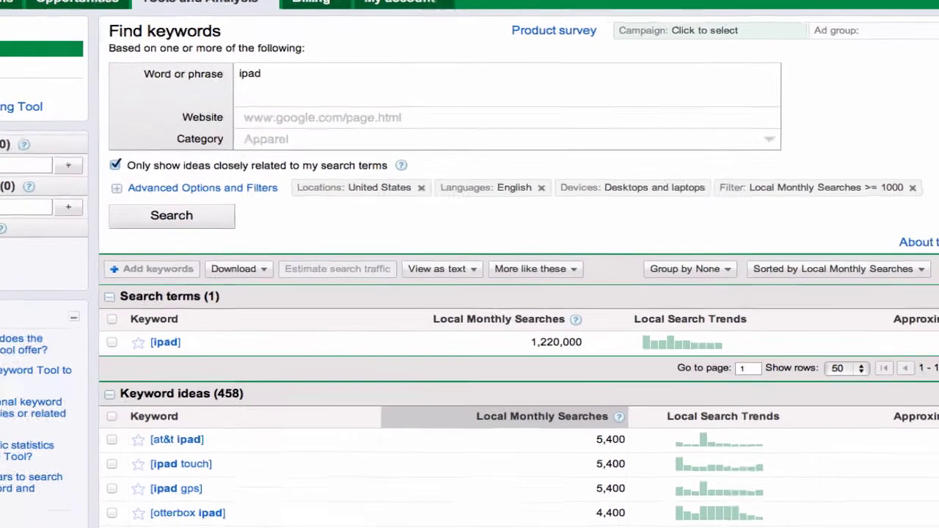
Step: Enter the phrases ipad case, ipad cases, ipad 2 case and ipad 2 cases on separate lines
type("c")
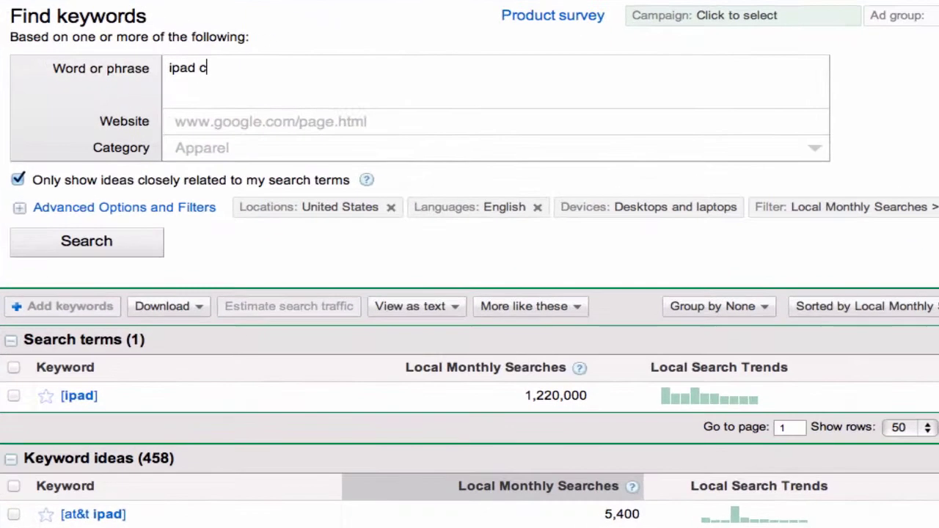
type("ase")
type("ipad c")
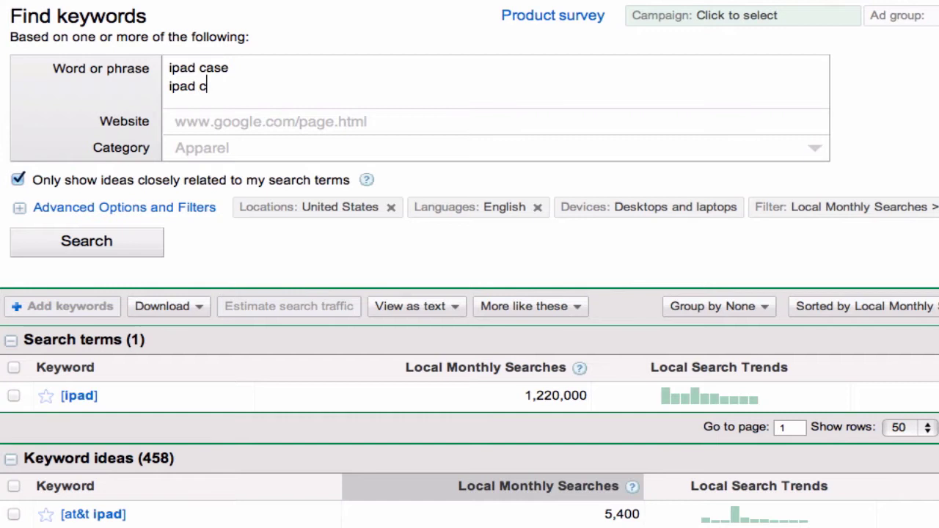
type("ases")
key("Return")
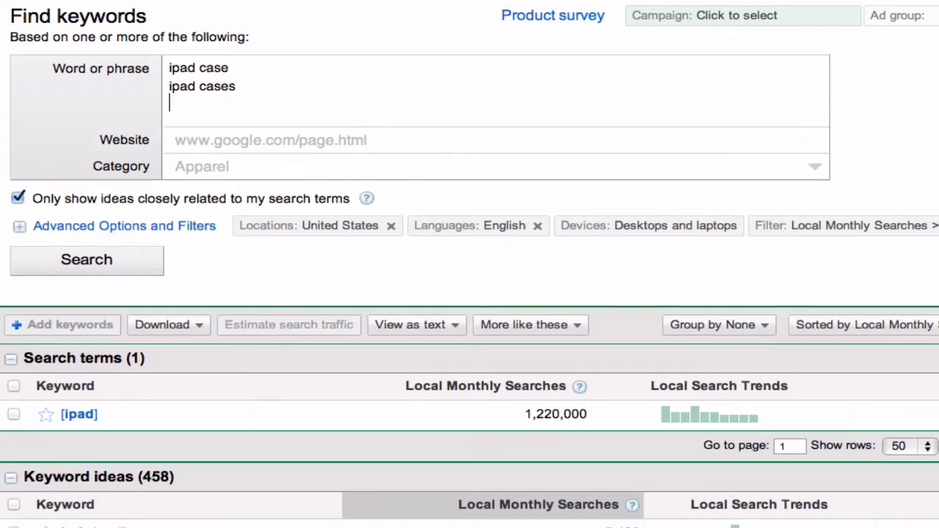
type("ipad 2 ca")
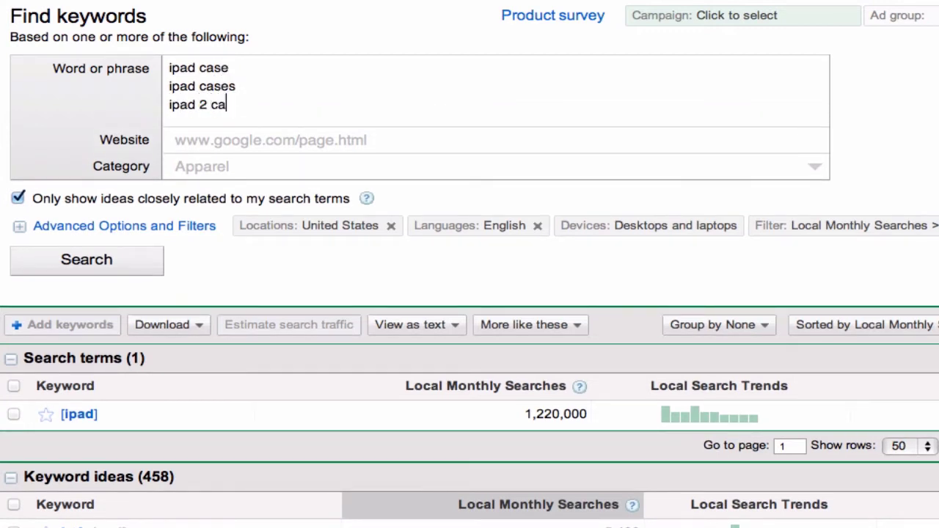
type("se")
key("Return")
type("ipad ")
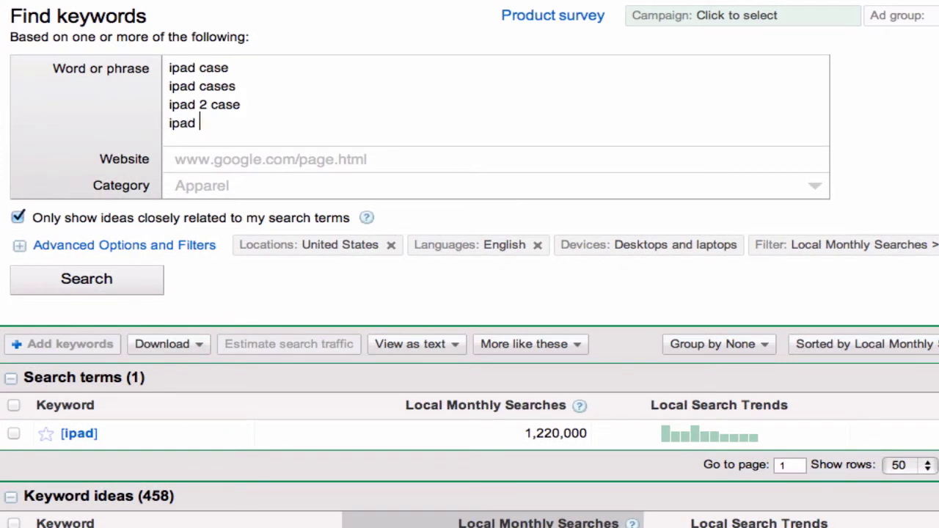
type("2 cases")
Step: Run the search and scroll down to the 49 exact-match keyword ideas
left_click(103, 282)
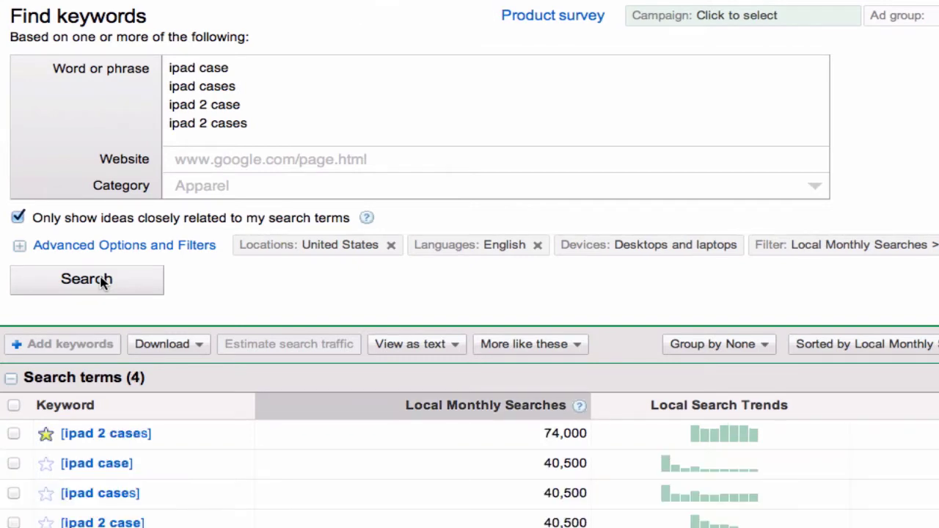
scroll(134, 316, "down", 3)
scroll(156, 345, "down", 3)
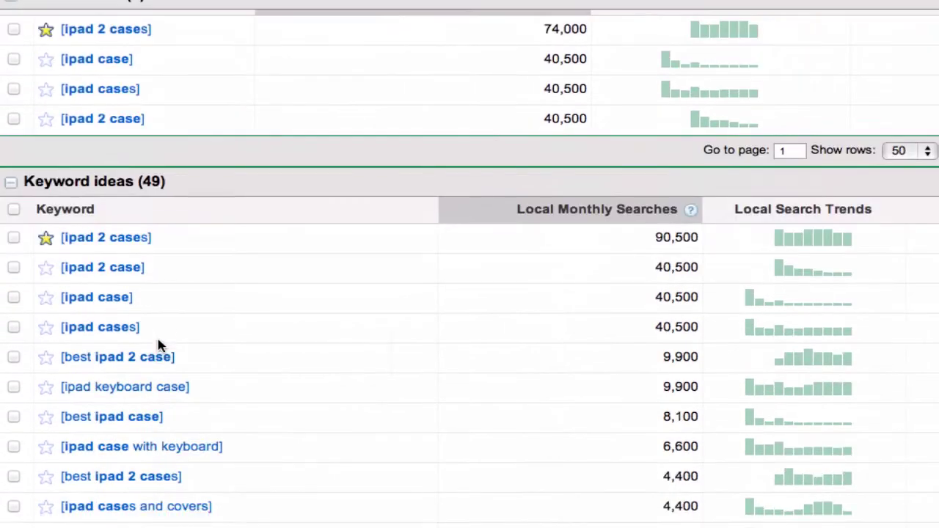
scroll(157, 345, "down", 1)
scroll(157, 345, "down", 2)
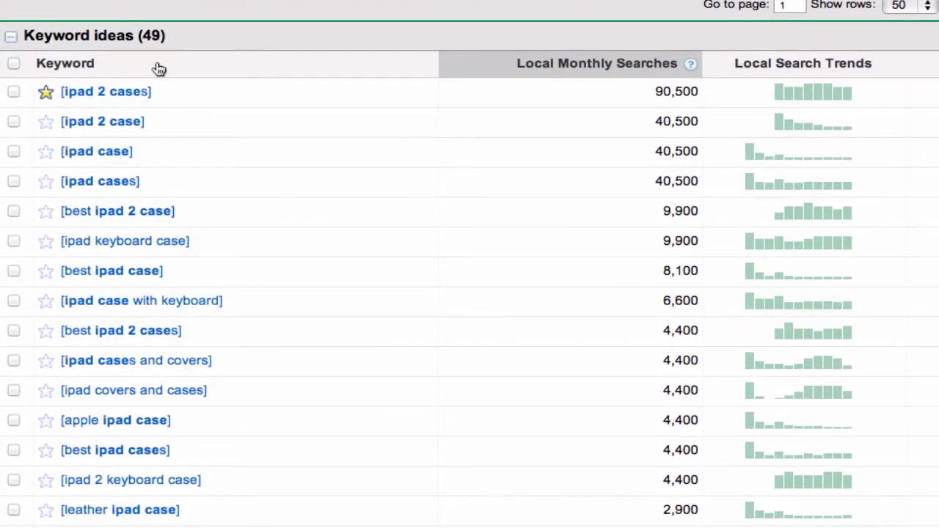
mouse_move(142, 447)
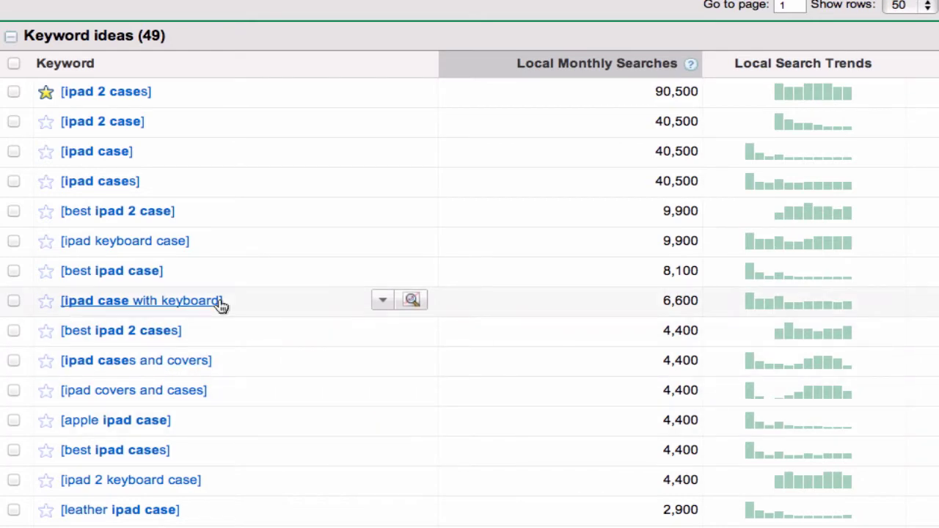
Step: Add keyboard to the excluded terms, leaving 42 keyword ideas
scroll(222, 306, "up", 3)
scroll(221, 306, "up", 3)
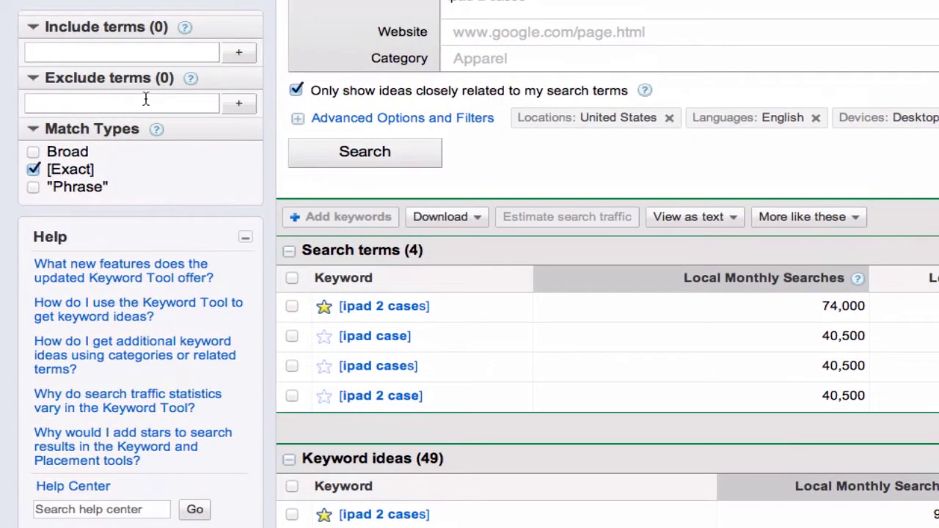
left_click(146, 102)
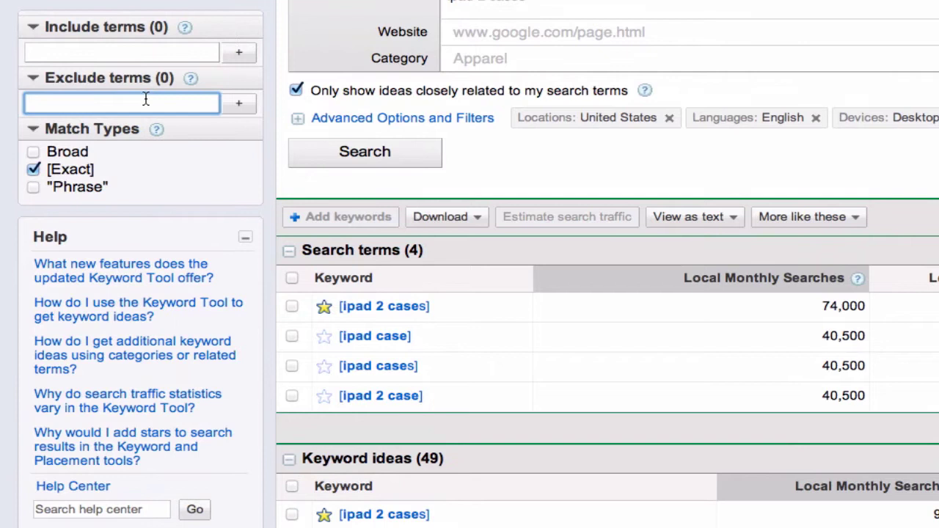
type("keyboar")
type("d")
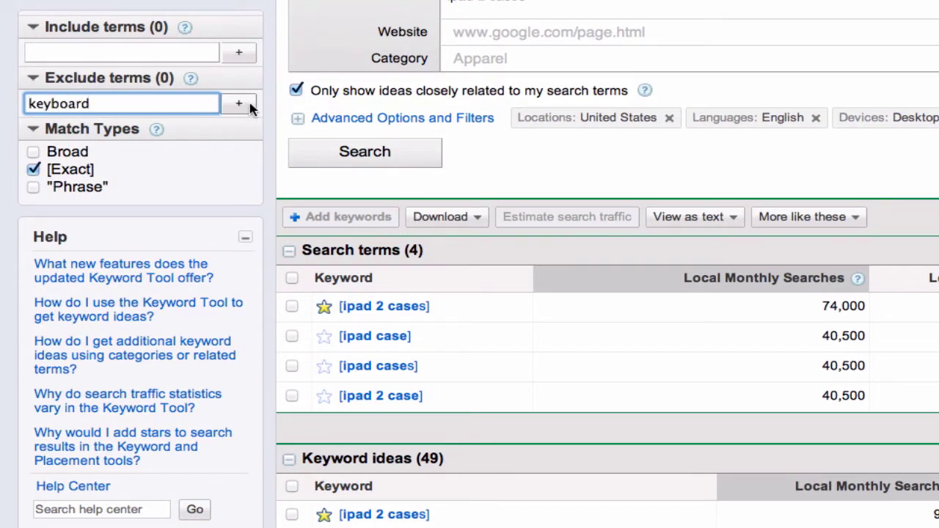
left_click(245, 104)
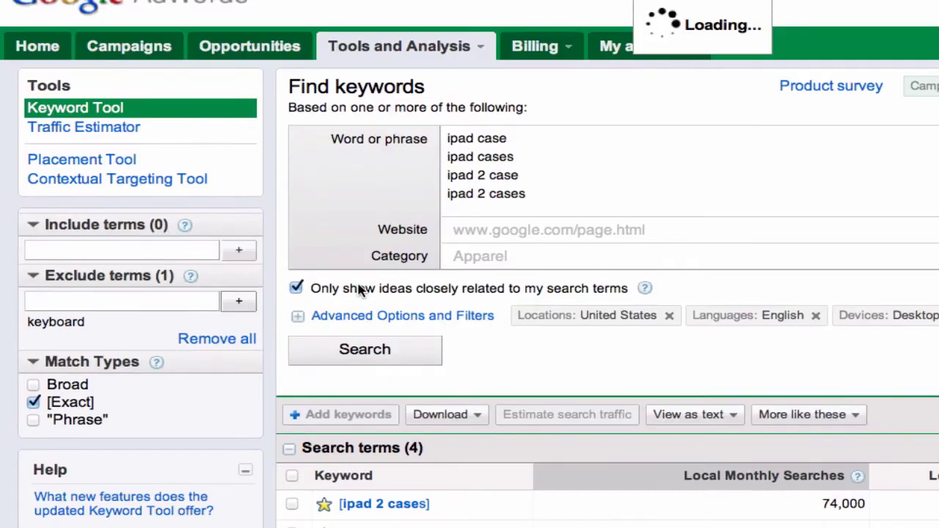
Step: Remove the star from the ipad 2 cases keyword and review the list
scroll(497, 426, "down", 5)
scroll(495, 439, "down", 4)
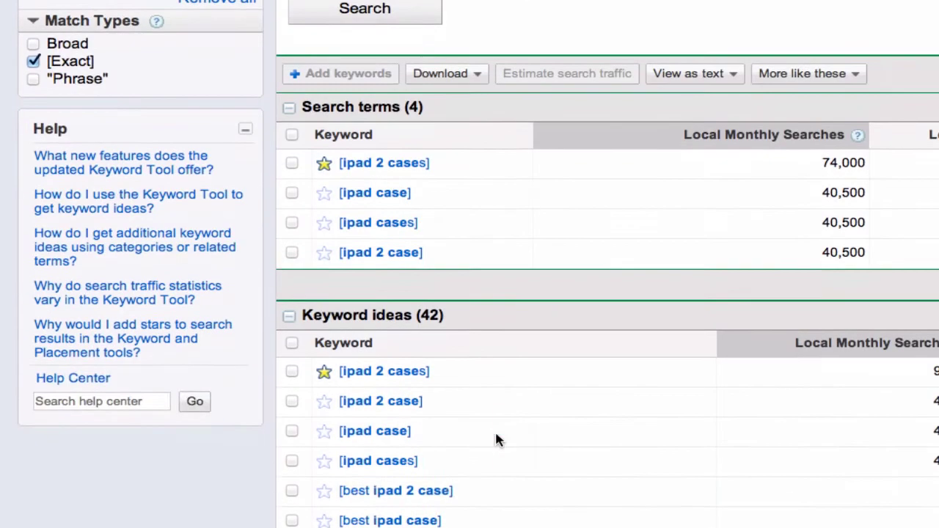
scroll(484, 389, "down", 1)
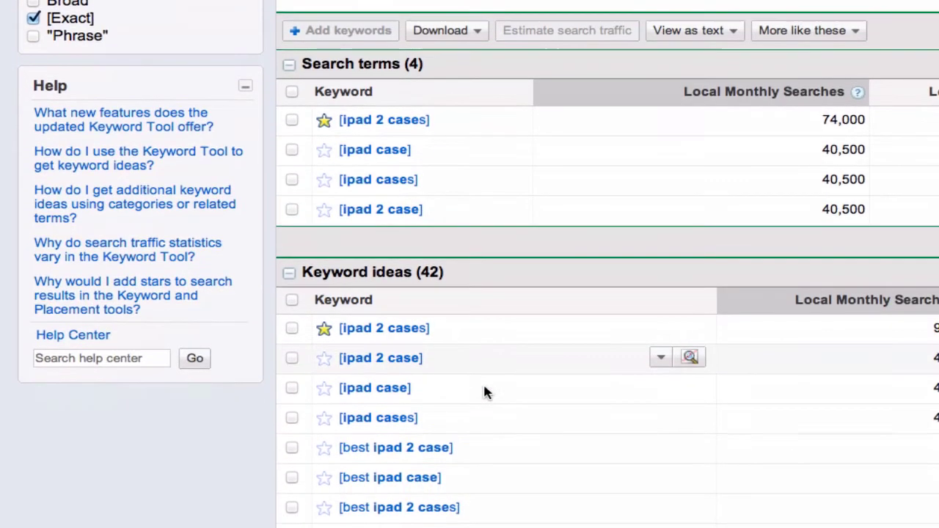
left_click(323, 329)
scroll(538, 426, "down", 3)
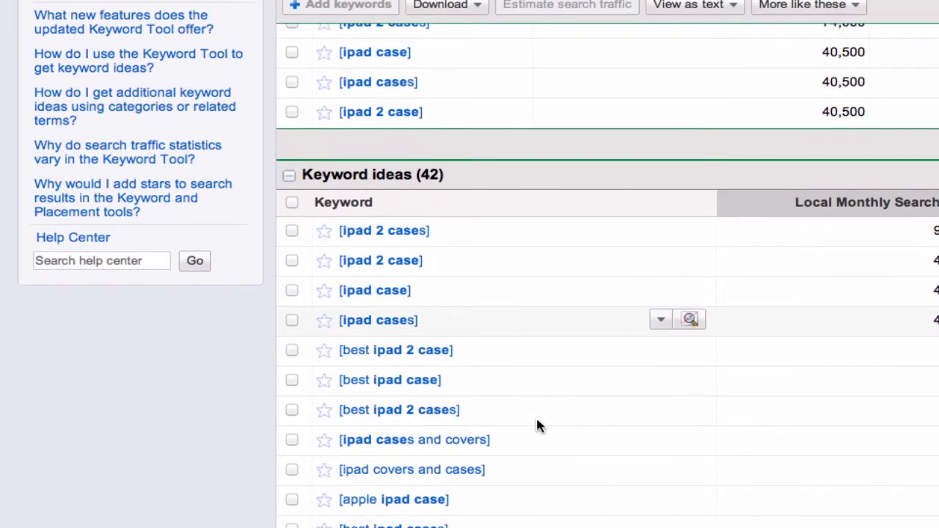
scroll(537, 423, "down", 2)
scroll(484, 430, "down", 2)
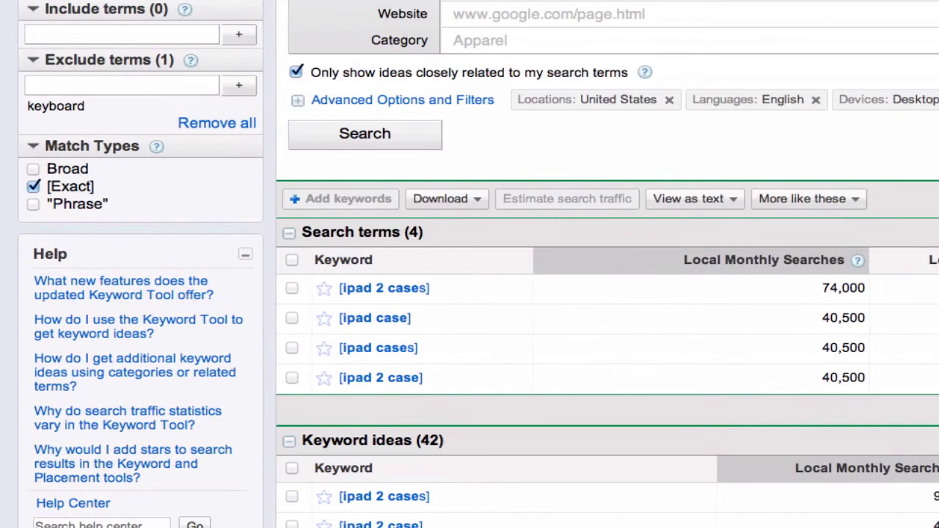
Step: Add designer and louis to the excluded terms
left_click(102, 81)
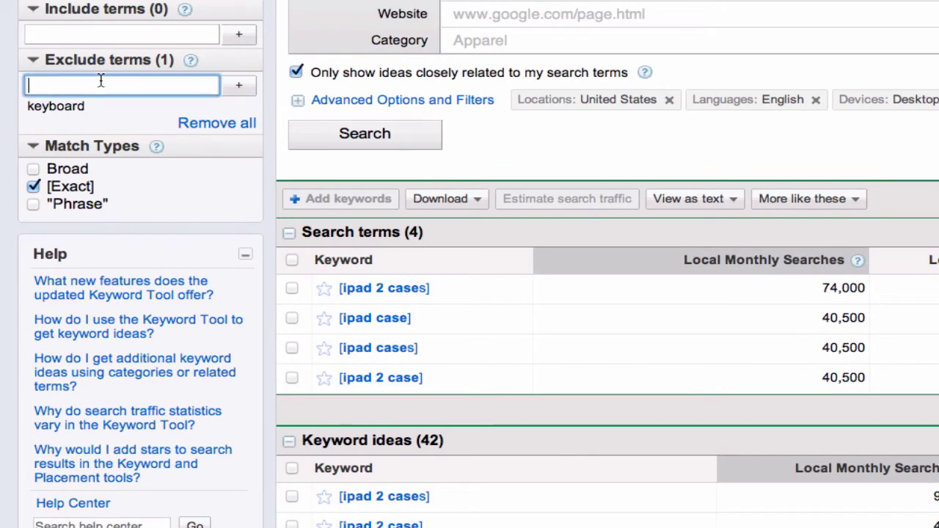
type("designer")
left_click(239, 88)
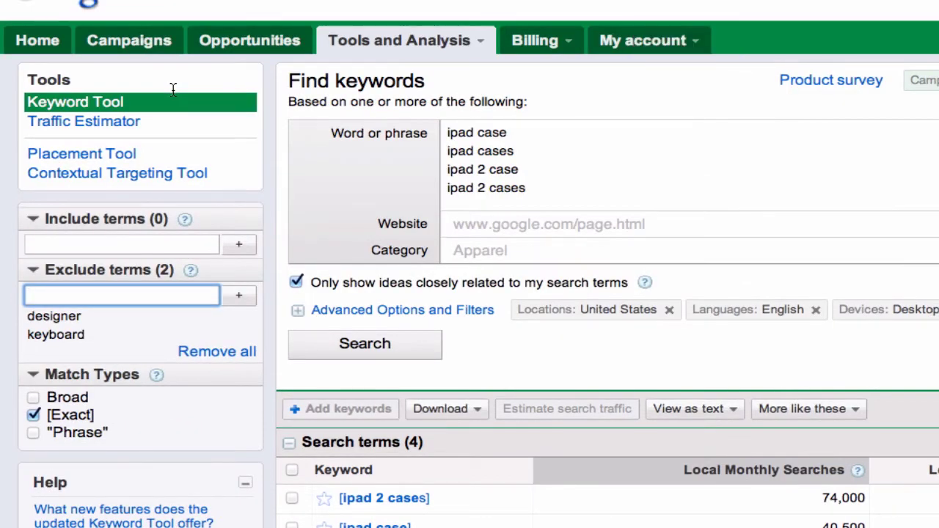
type("l")
type("ouis")
left_click(249, 294)
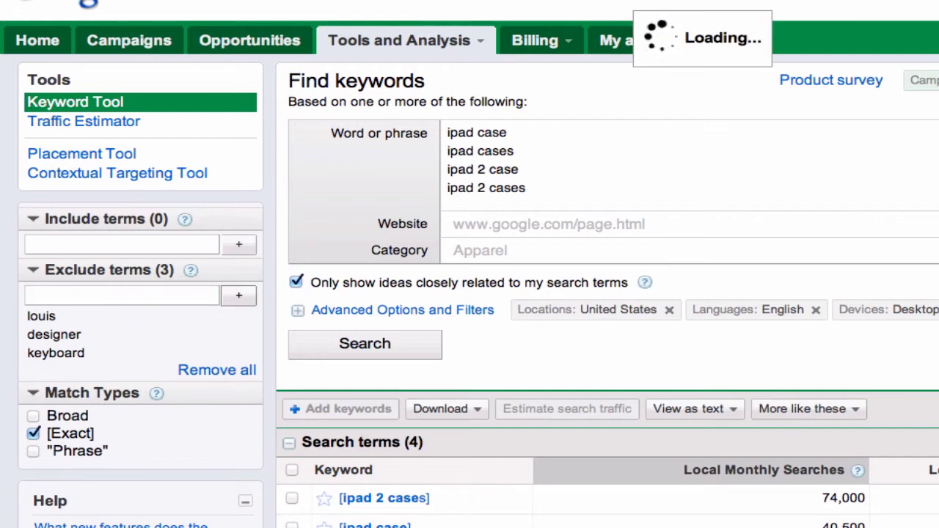
Step: Scroll through the 38 remaining keyword ideas
scroll(469, 264, "down", 10)
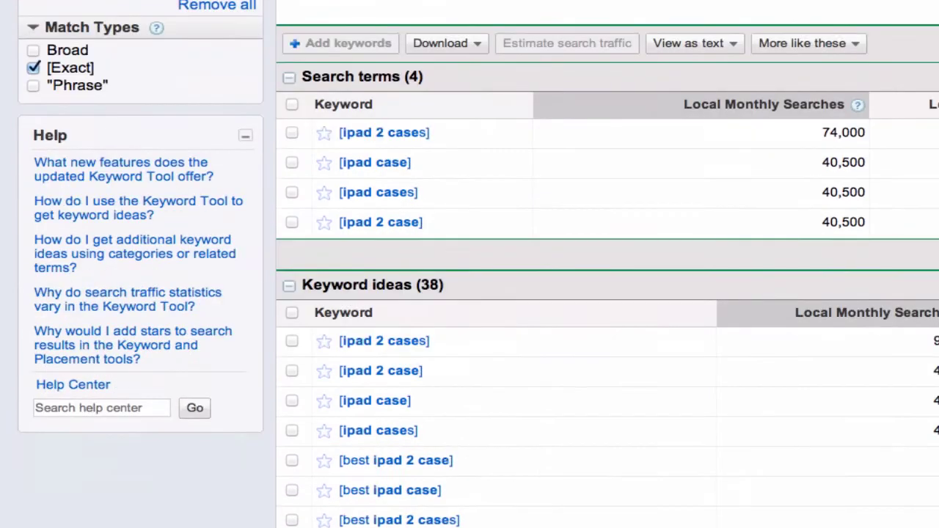
scroll(509, 503, "down", 2)
scroll(509, 503, "down", 3)
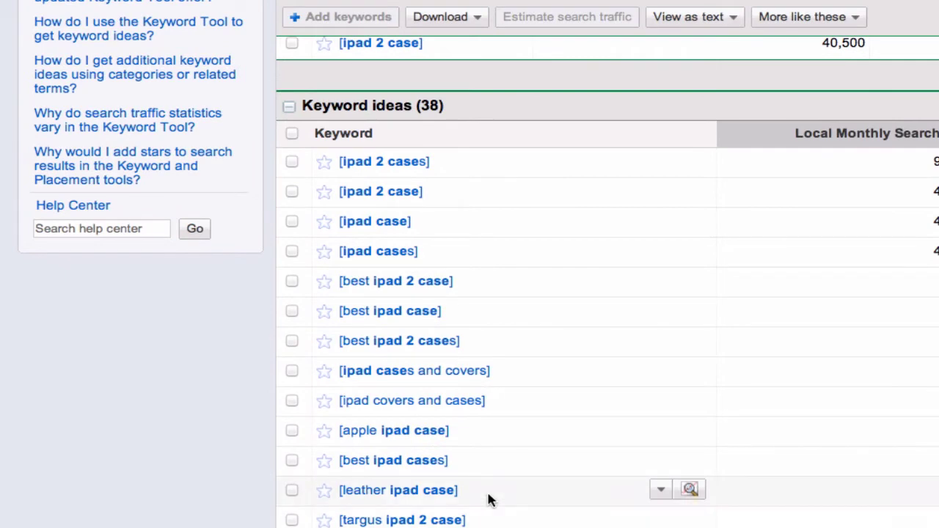
scroll(490, 500, "up", 6)
scroll(490, 500, "up", 3)
scroll(297, 242, "down", 1)
scroll(297, 242, "down", 4)
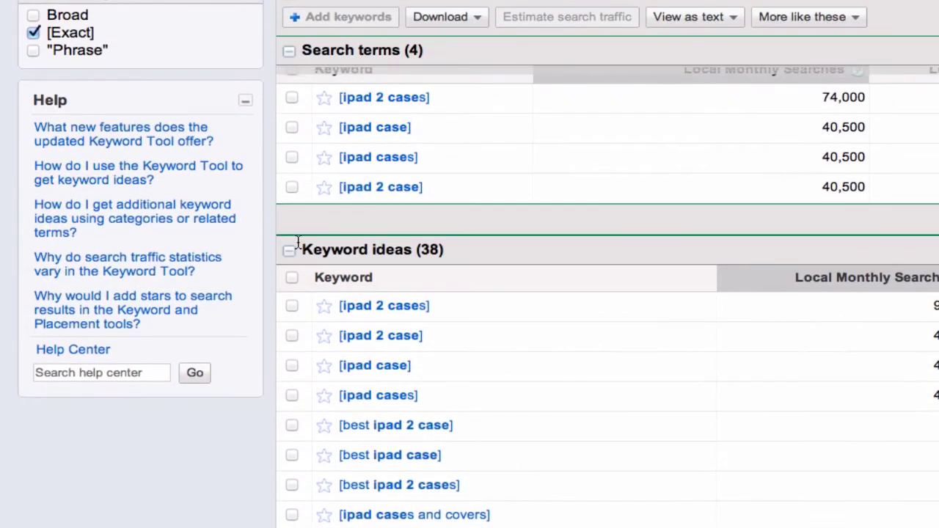
scroll(297, 242, "up", 3)
Step: Add leather to the excluded terms, cutting the ideas to 34
left_click(153, 130)
type("ea")
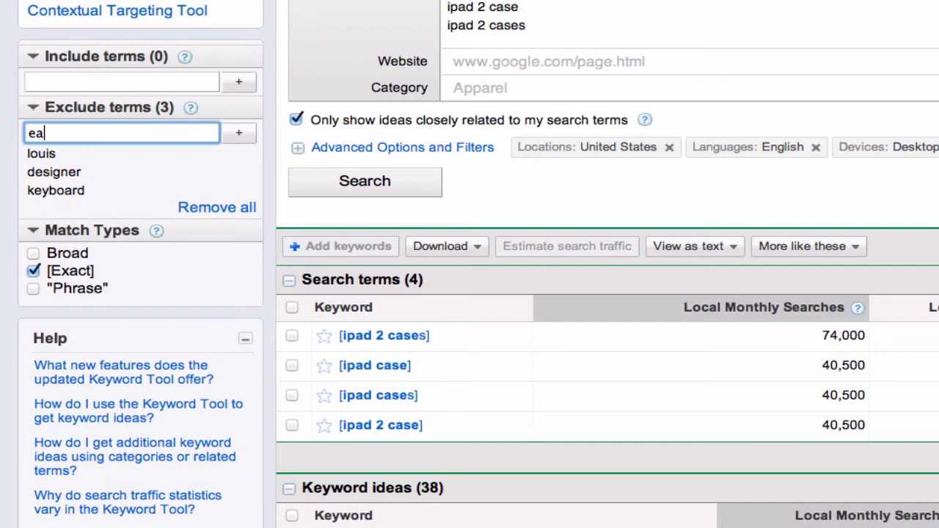
type("ther")
key("BackSpace")
key("BackSpace")
key("BackSpace")
key("BackSpace")
key("BackSpace")
key("BackSpace")
type("leather")
left_click(239, 133)
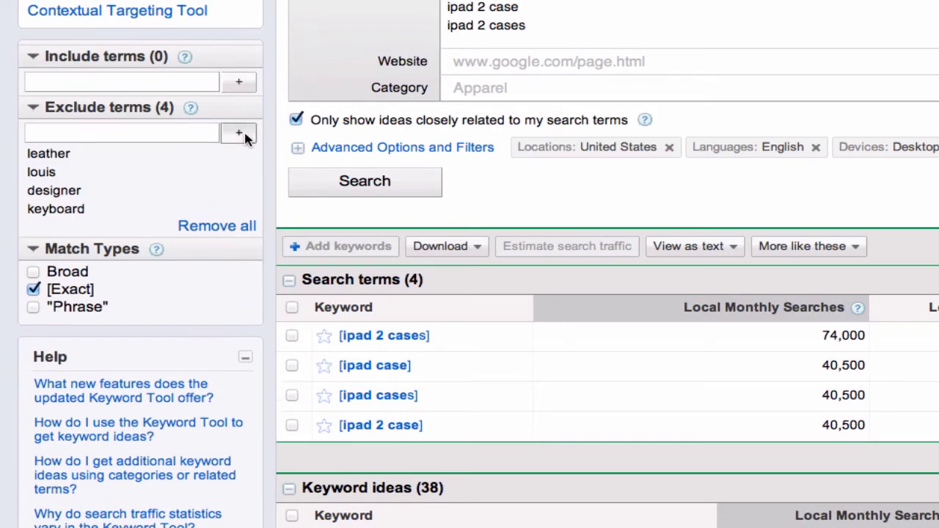
Step: Scroll through the refreshed list of 34 keyword ideas
scroll(645, 512, "down", 1)
scroll(645, 512, "down", 1)
scroll(660, 521, "down", 3)
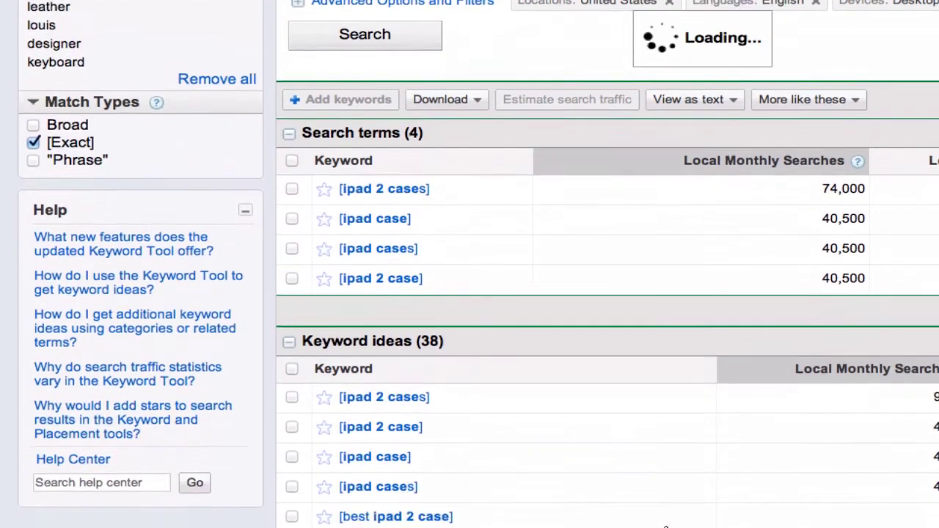
scroll(566, 388, "down", 1)
scroll(565, 393, "down", 3)
scroll(565, 308, "down", 5)
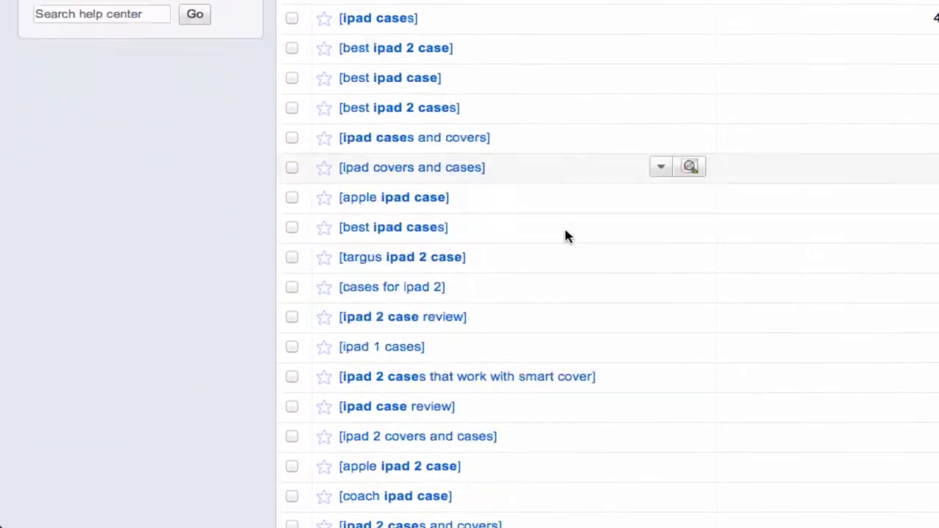
scroll(565, 235, "down", 2)
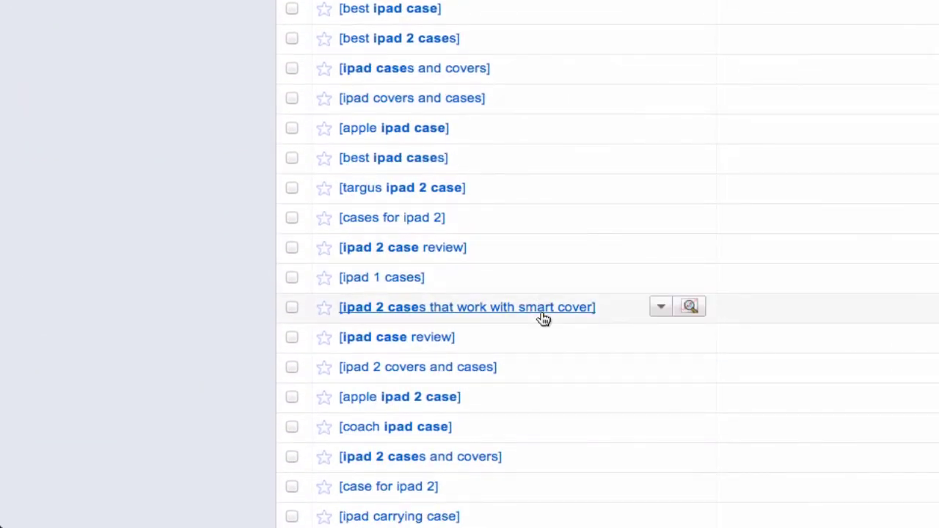
scroll(542, 318, "down", 3)
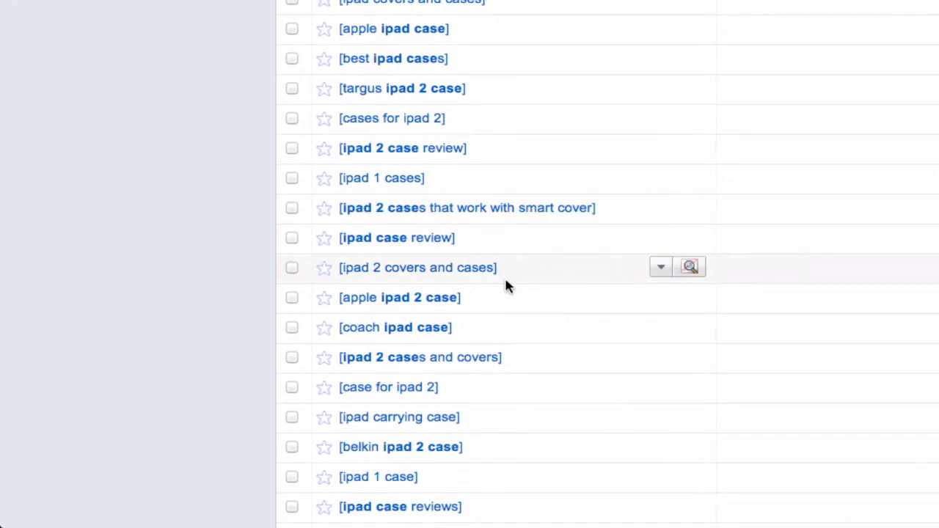
scroll(508, 330, "down", 2)
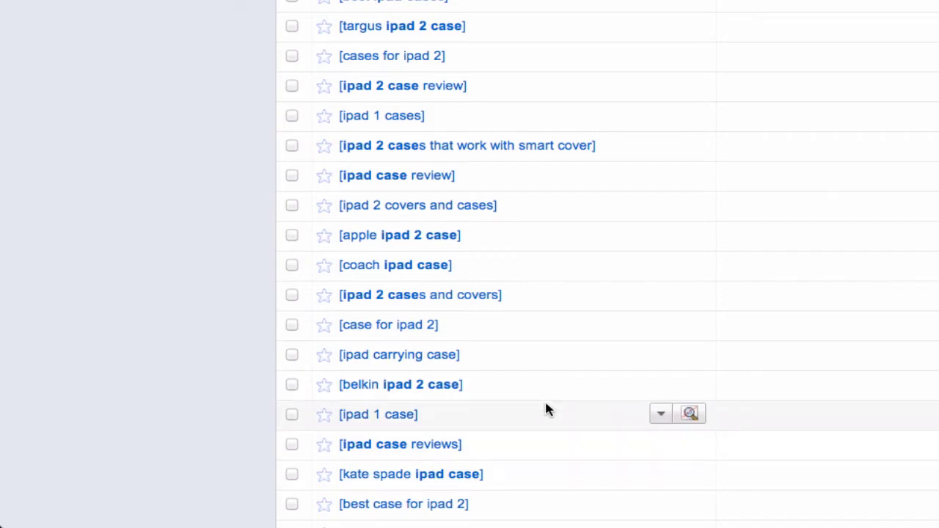
scroll(545, 403, "down", 1)
scroll(545, 409, "down", 3)
scroll(545, 408, "down", 1)
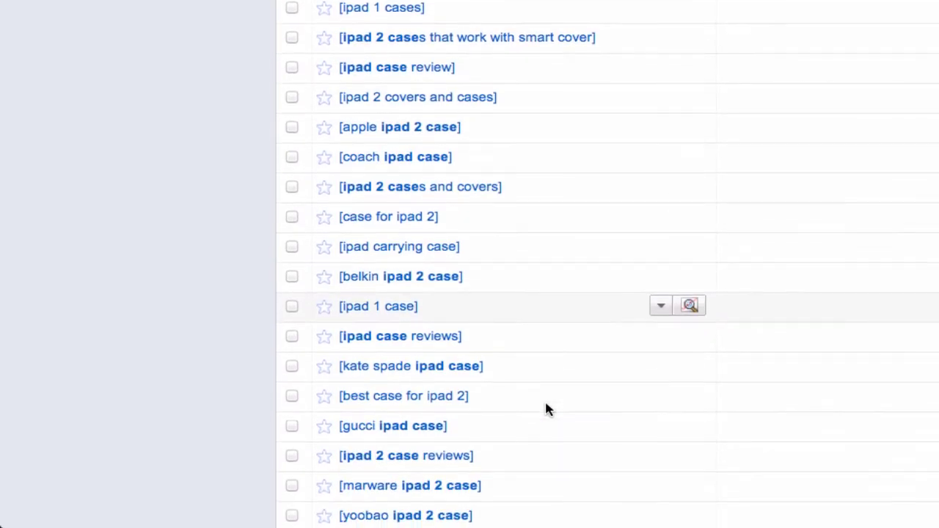
scroll(535, 415, "down", 2)
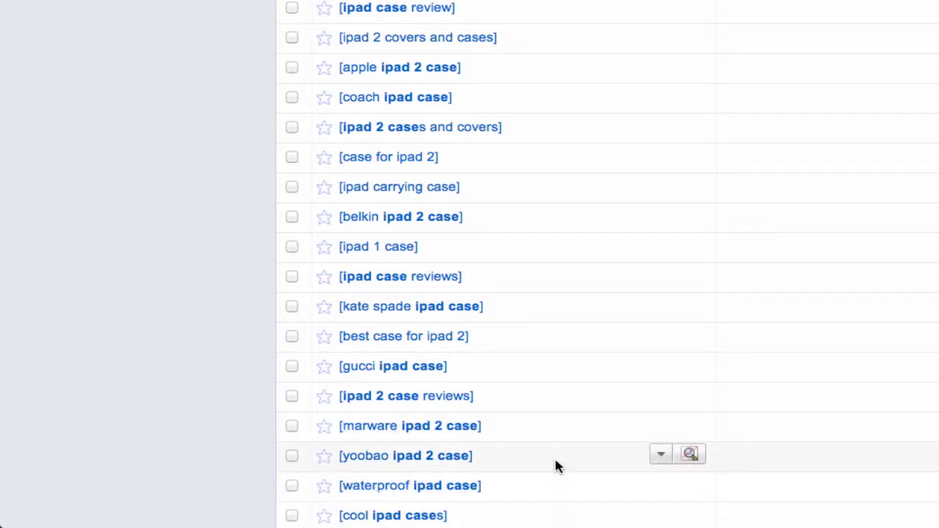
scroll(555, 465, "down", 2)
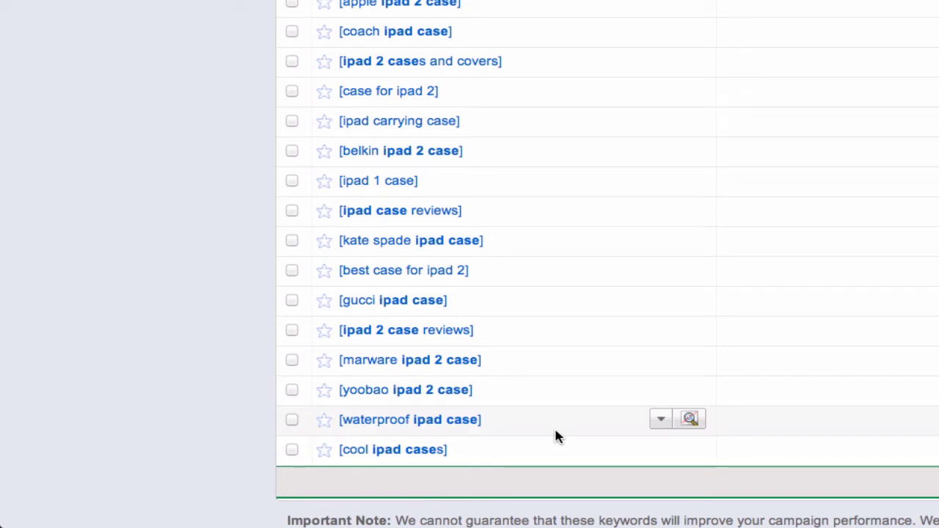
scroll(555, 434, "up", 1)
scroll(555, 434, "up", 10)
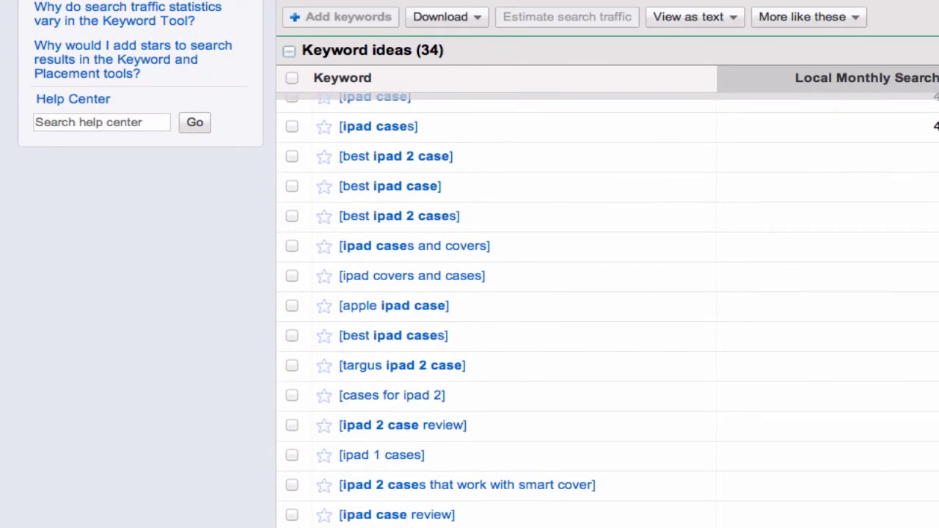
Step: Toggle the select-all checkbox for the keyword ideas
scroll(469, 293, "up", 3)
scroll(469, 294, "up", 4)
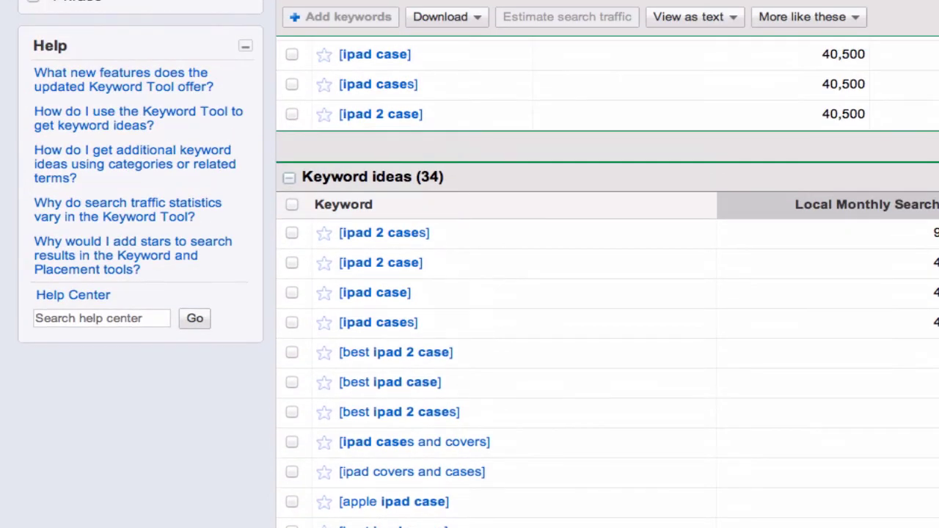
left_click(292, 205)
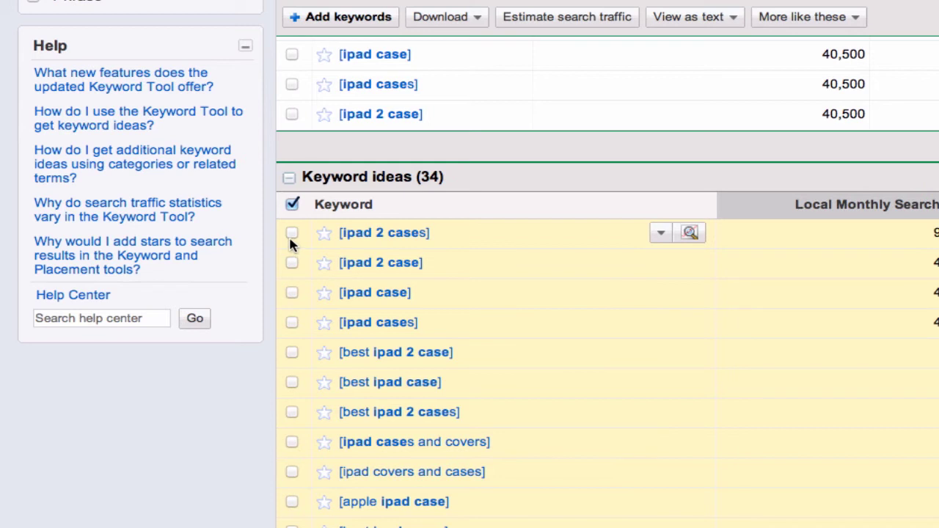
left_click(292, 206)
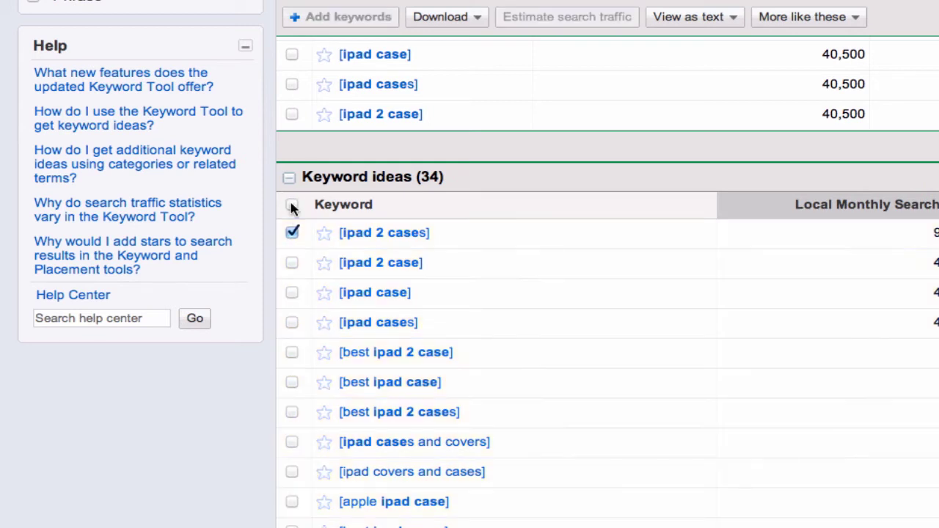
left_click(291, 206)
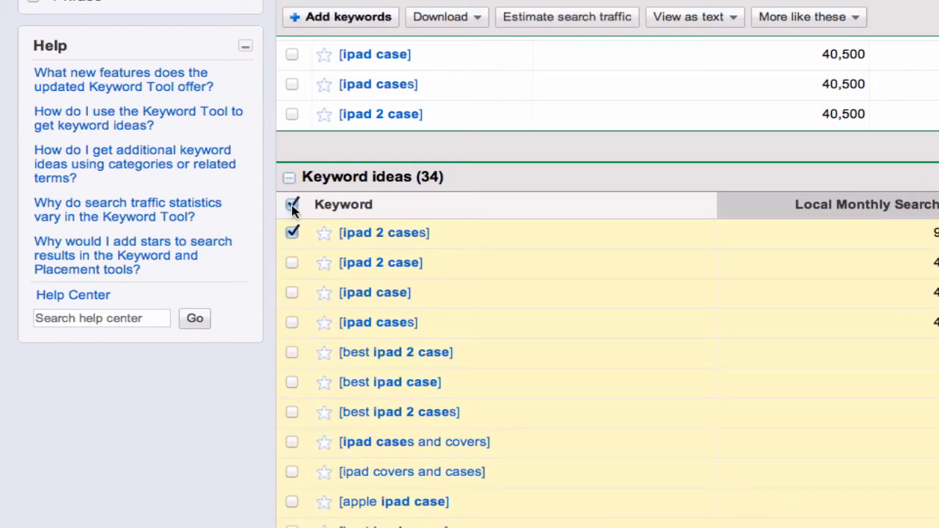
Step: Check nine core keywords, from [ipad 2 case] through [apple ipad case]
left_click(291, 262)
left_click(291, 292)
left_click(291, 322)
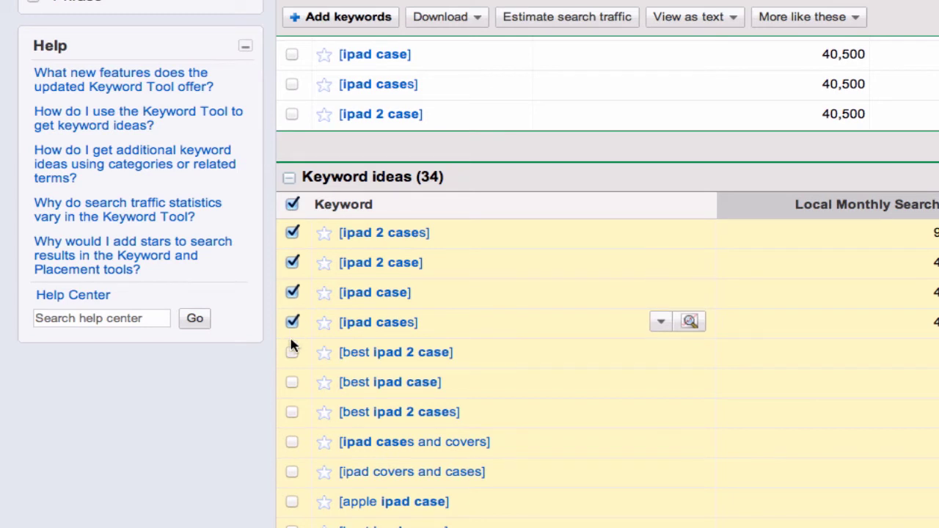
left_click(291, 353)
left_click(291, 382)
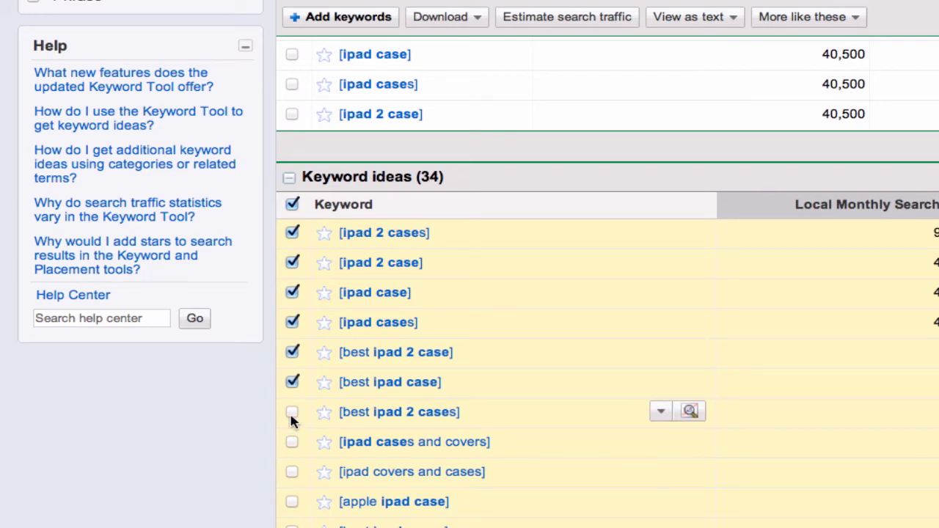
left_click(291, 413)
left_click(291, 441)
left_click(291, 471)
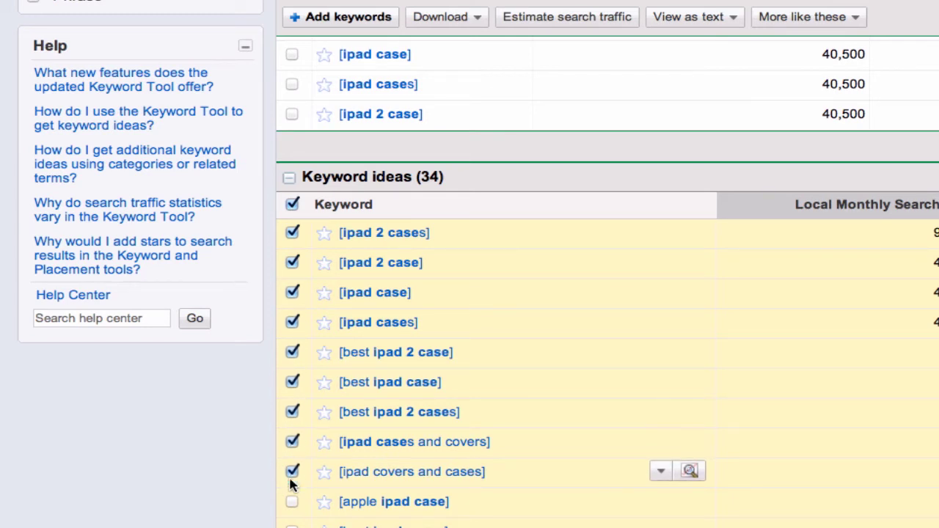
left_click(291, 502)
Step: Deselect the branded coach, kate spade, gucci, marware and yoobao case keywords
scroll(533, 506, "down", 5)
scroll(532, 506, "down", 1)
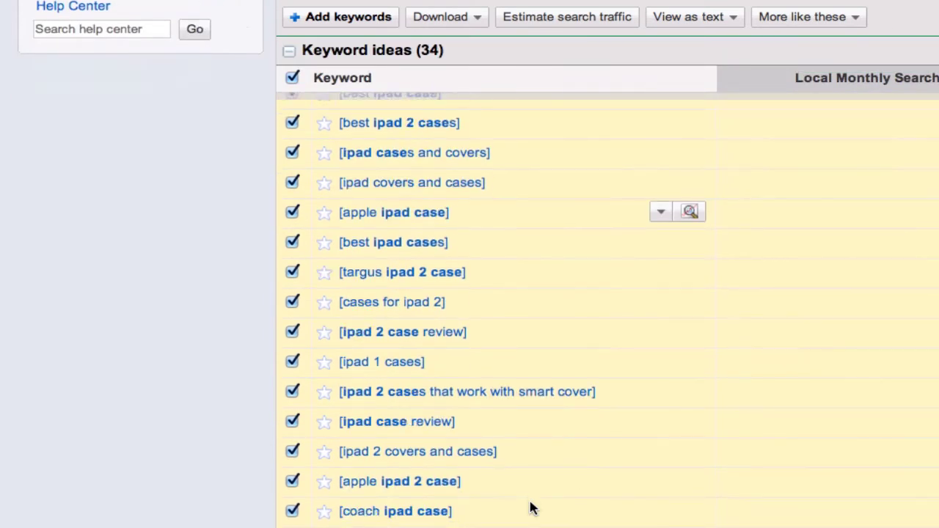
scroll(532, 506, "down", 3)
scroll(532, 506, "down", 2)
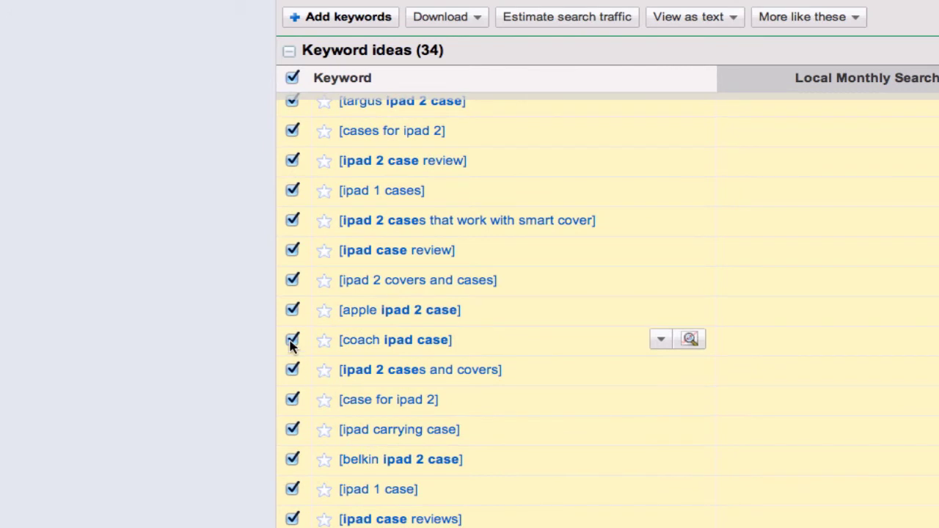
left_click(291, 341)
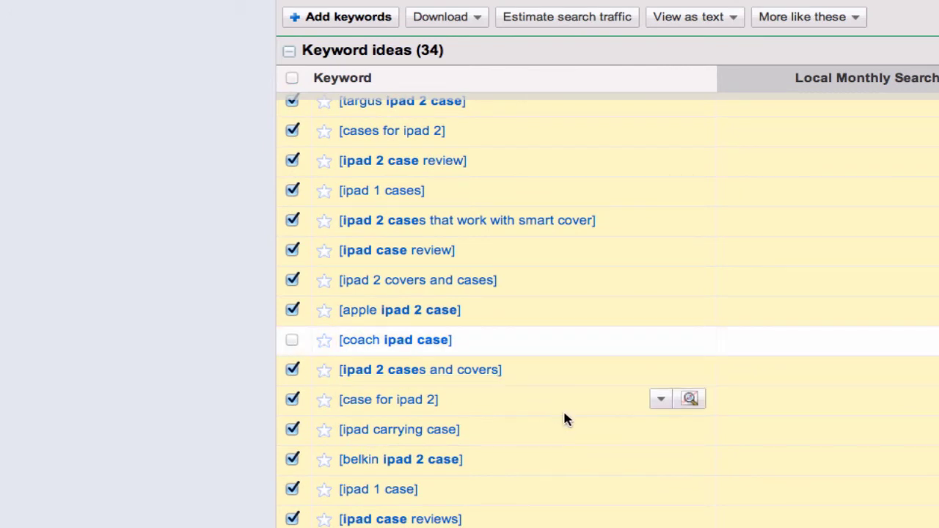
scroll(564, 419, "down", 1)
scroll(564, 419, "down", 3)
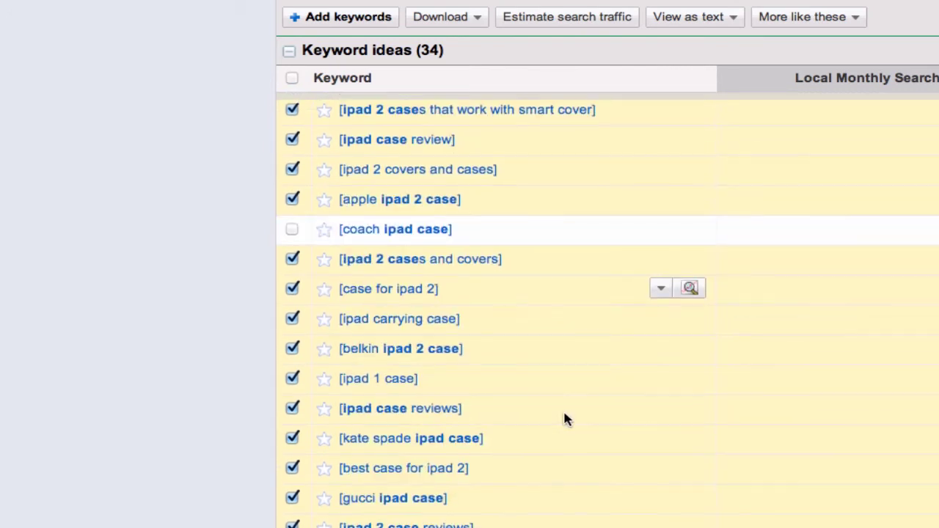
left_click(291, 437)
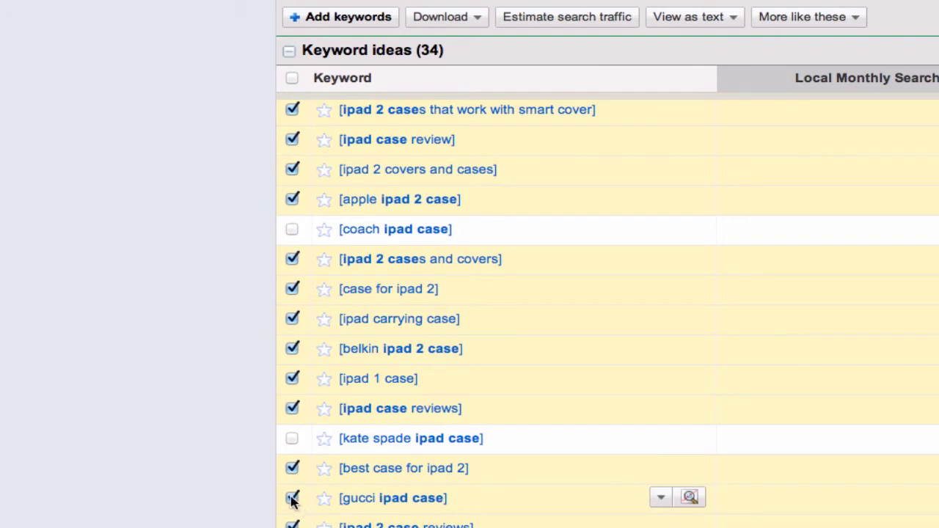
left_click(292, 499)
scroll(292, 455, "down", 5)
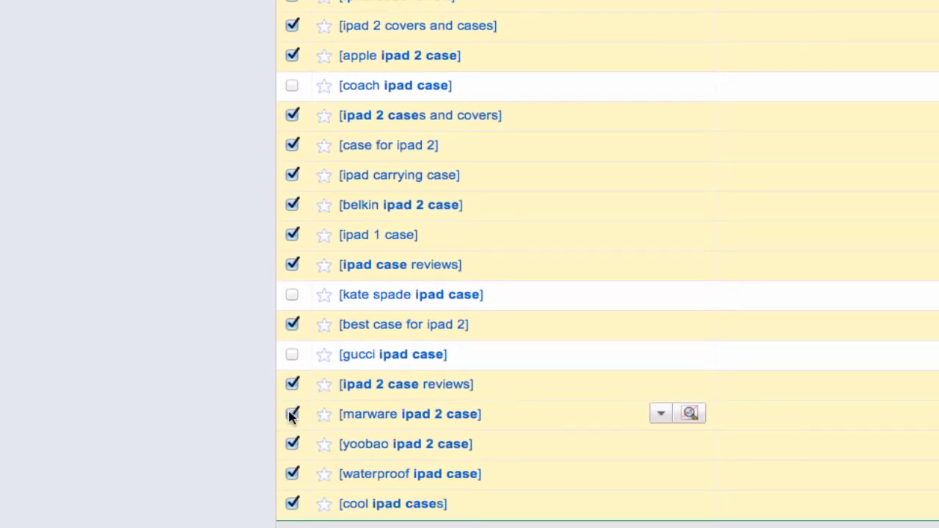
left_click(292, 415)
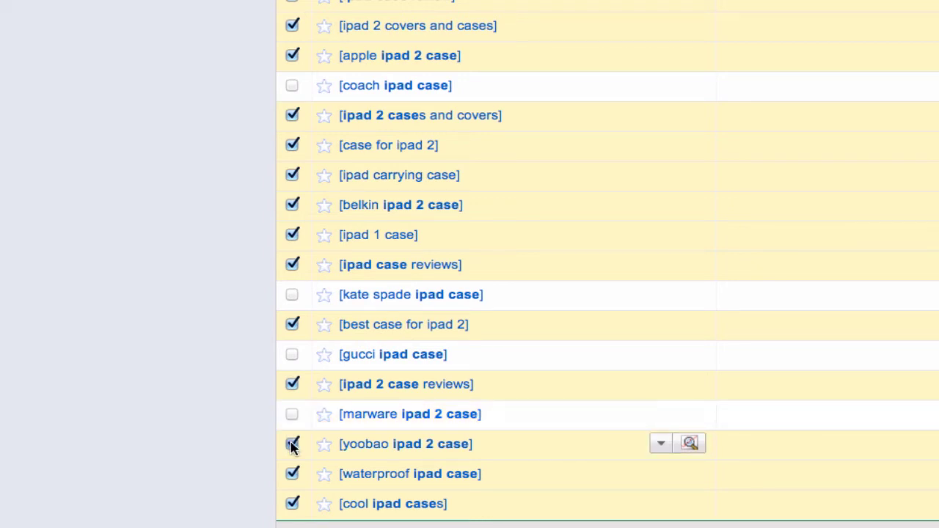
left_click(292, 444)
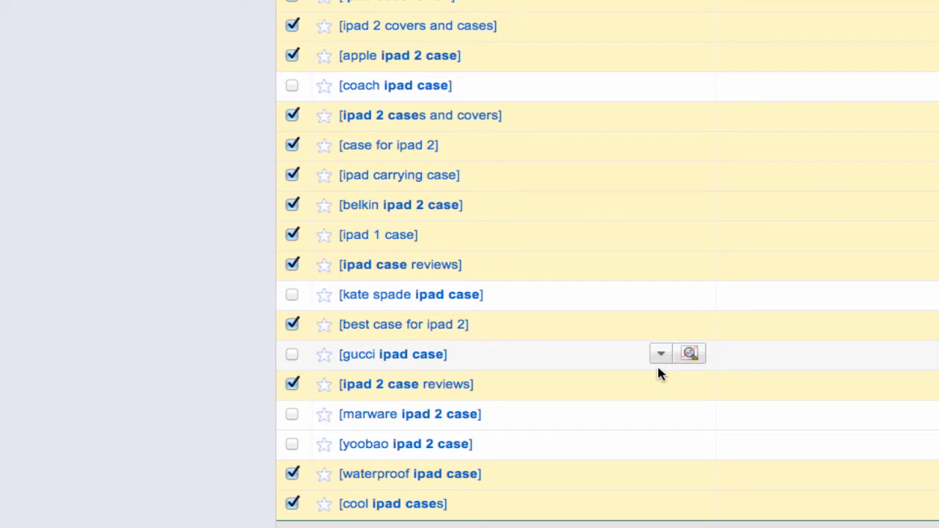
Step: Download the 29 selected keywords as CSV named ipad-case-keyword-bucket
scroll(208, 350, "up", 3)
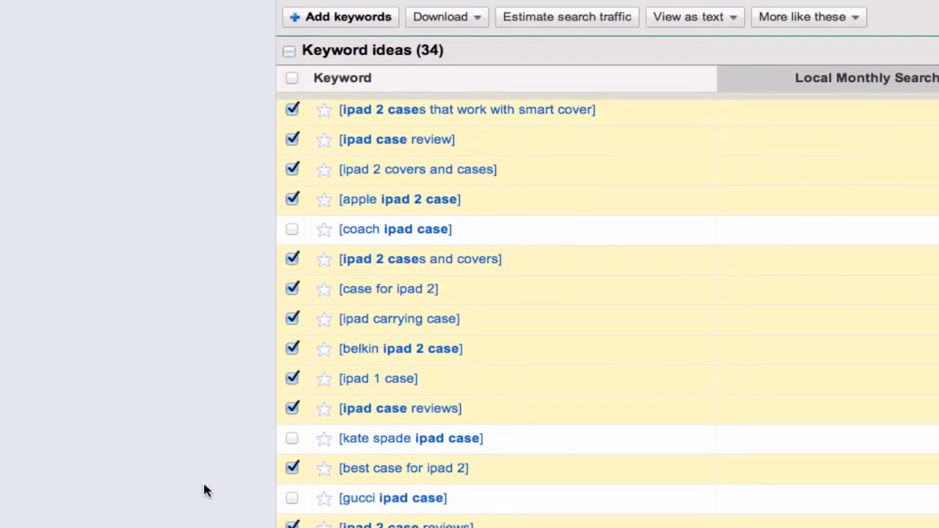
left_click(474, 22)
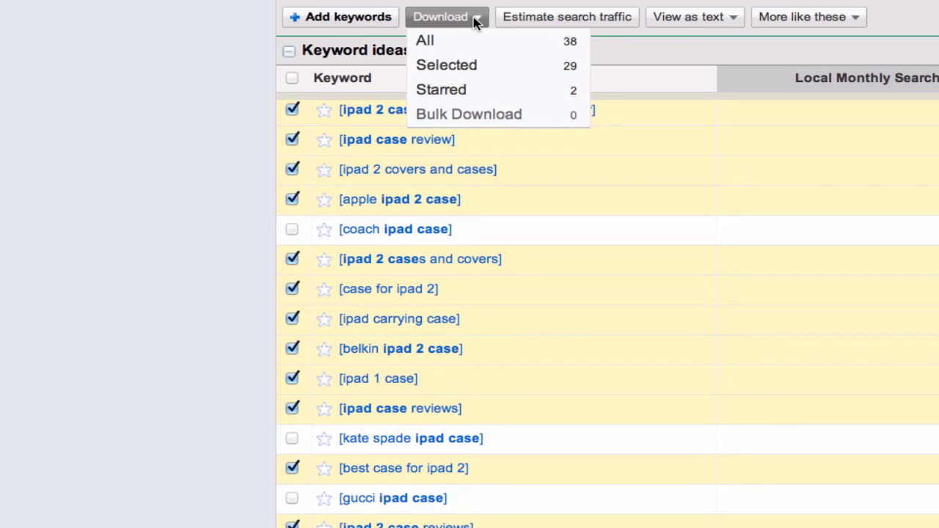
left_click(484, 66)
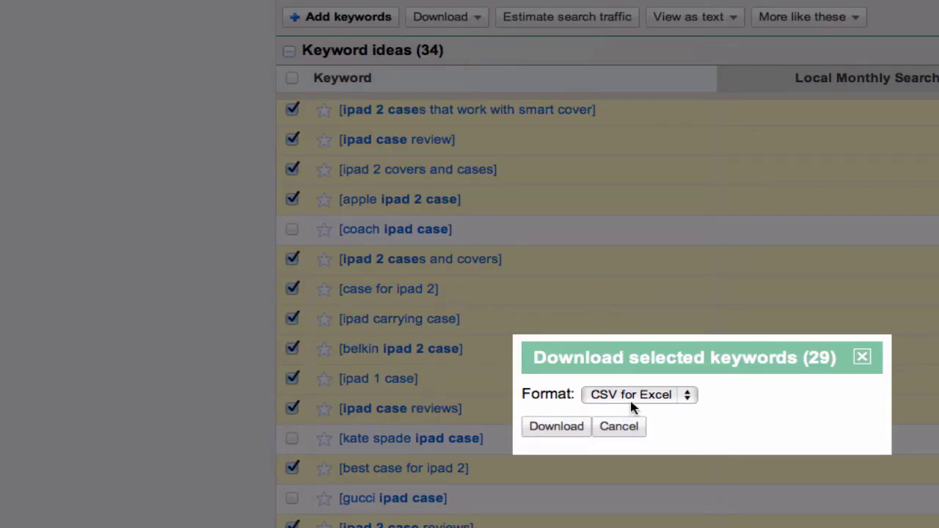
left_click(579, 421)
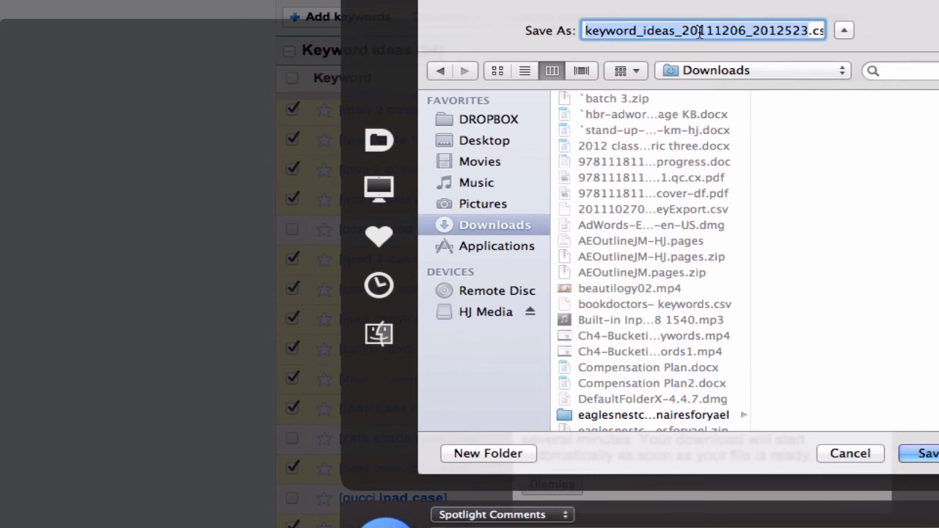
type("ipad-case")
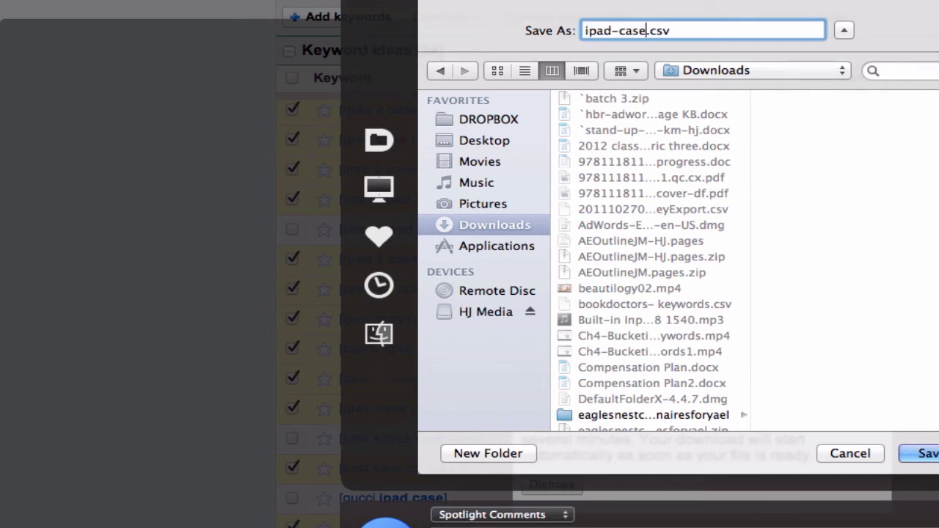
type("-keywor")
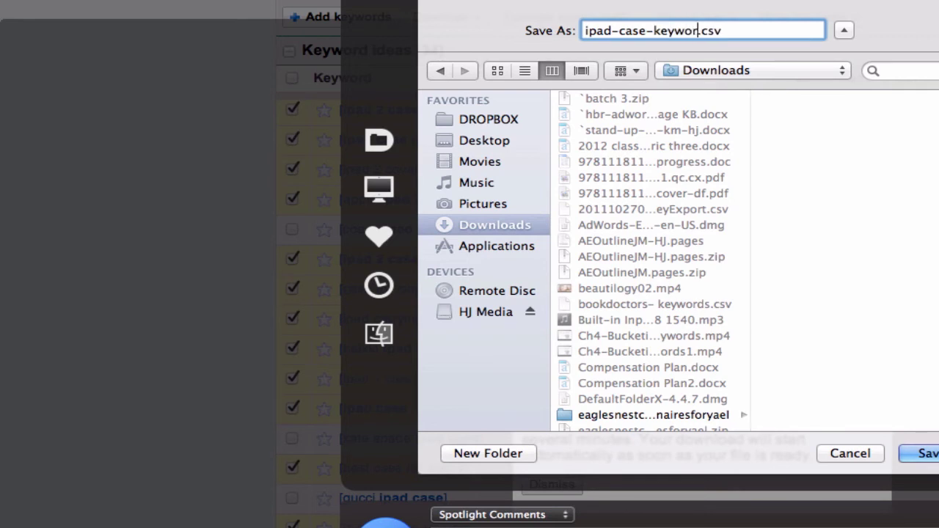
type("d-bucke")
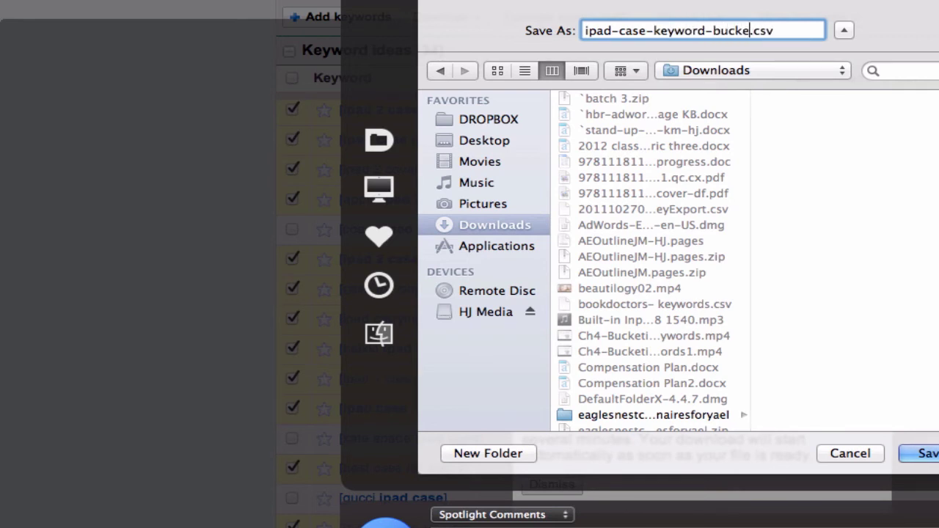
type("t")
left_click(930, 453)
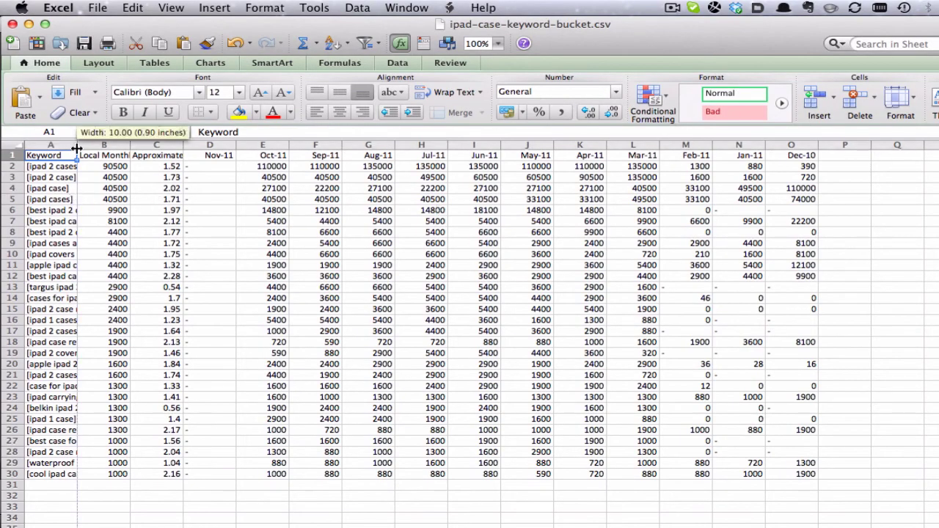
Step: Autofit column A and delete columns B through O
double_click(77, 145)
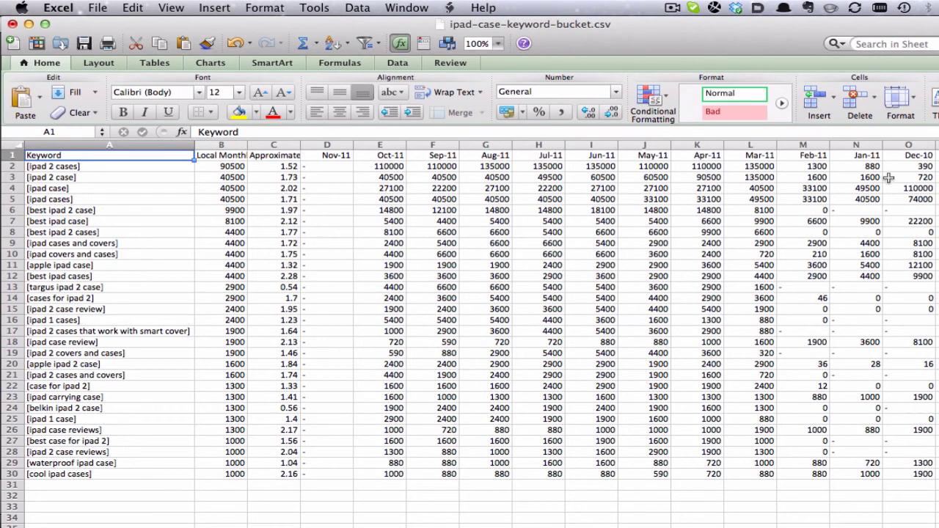
left_click(220, 144)
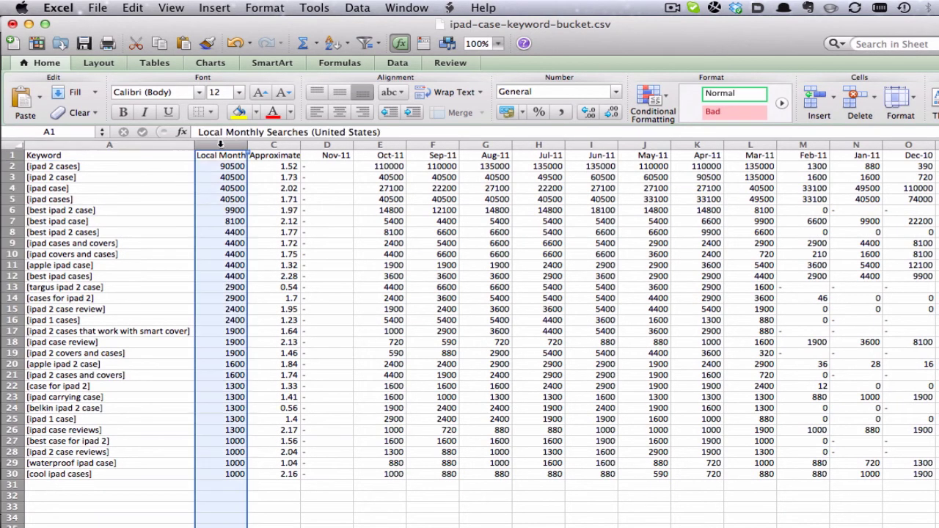
left_click(909, 145, "shift")
right_click(770, 229)
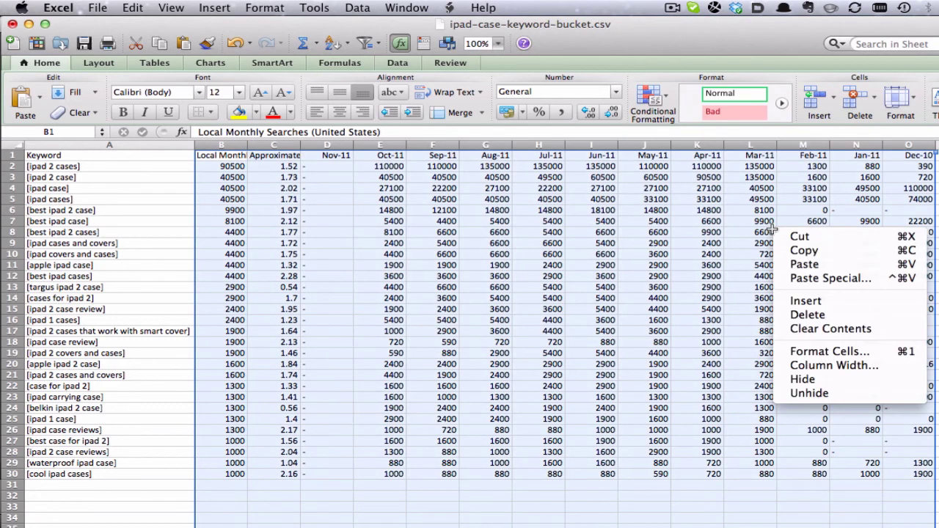
left_click(798, 314)
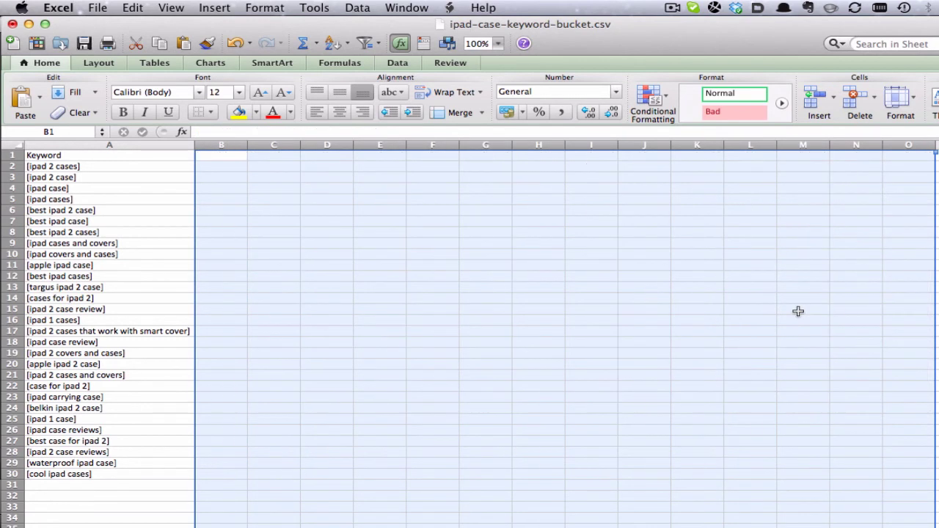
Step: Delete the Keyword header in row 1
left_click(11, 156)
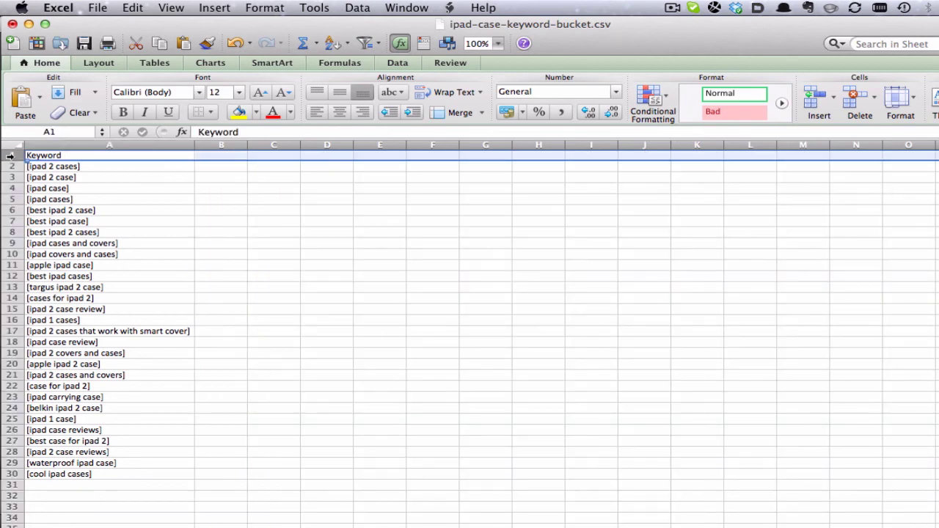
right_click(10, 156)
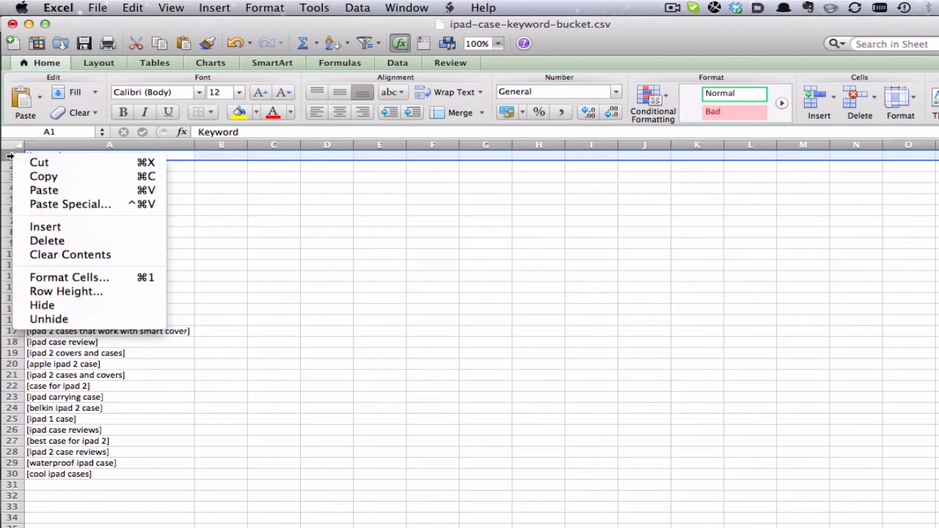
left_click(45, 245)
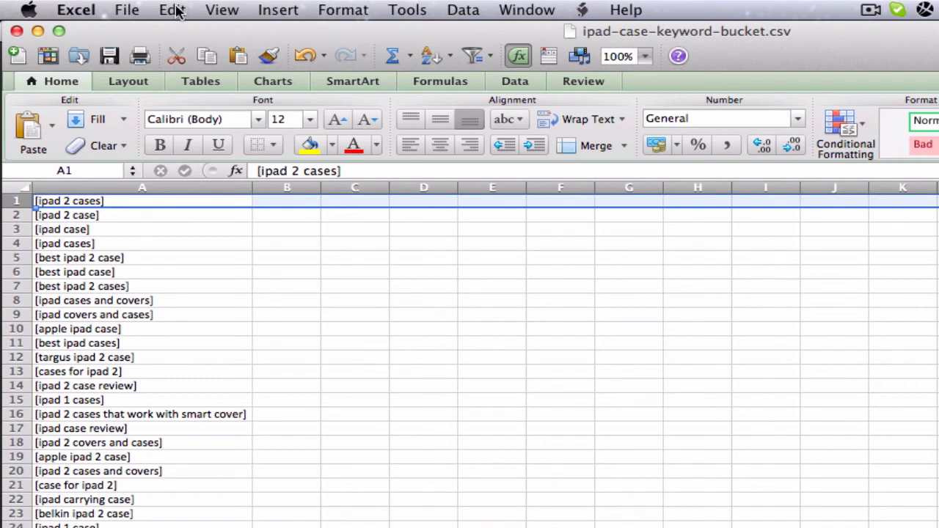
Step: Save the sheet as UTF-16 Unicode Text ipad-case-keyword-bucket.txt, accepting the compatibility warning
left_click(126, 11)
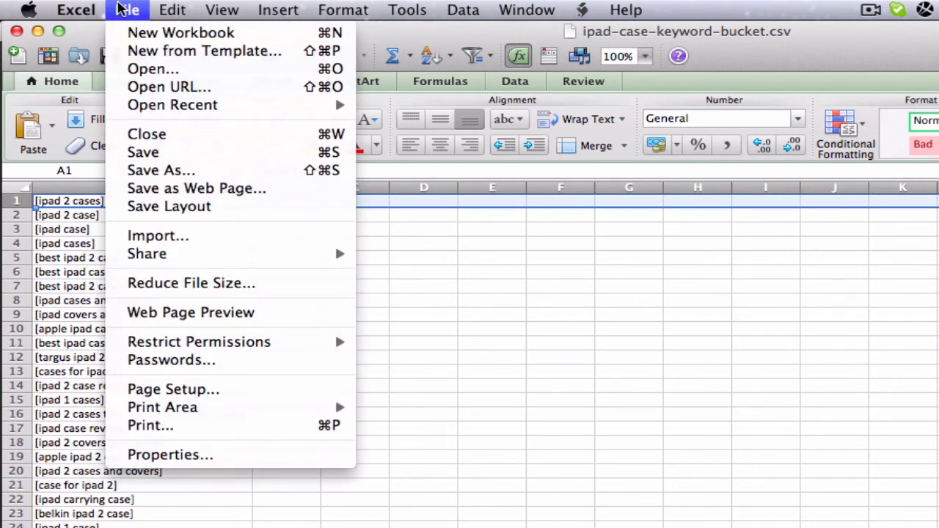
left_click(149, 174)
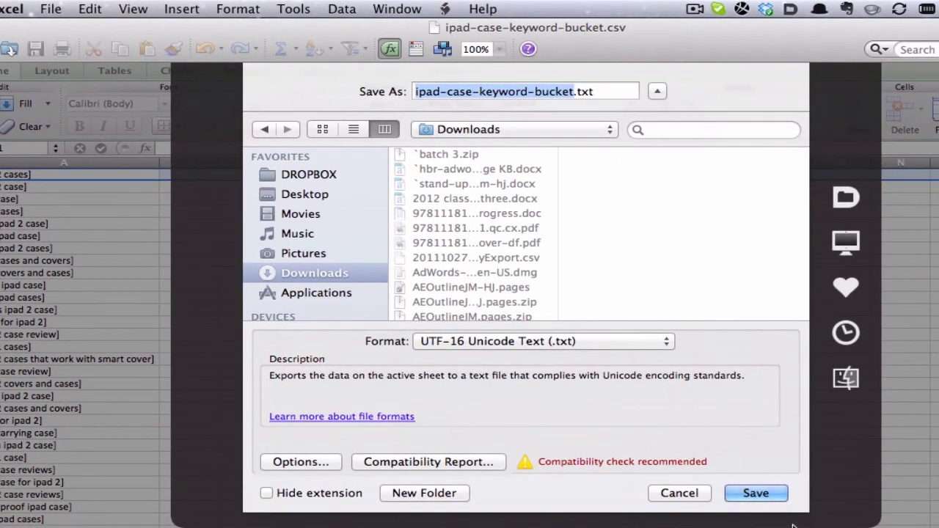
left_click(770, 495)
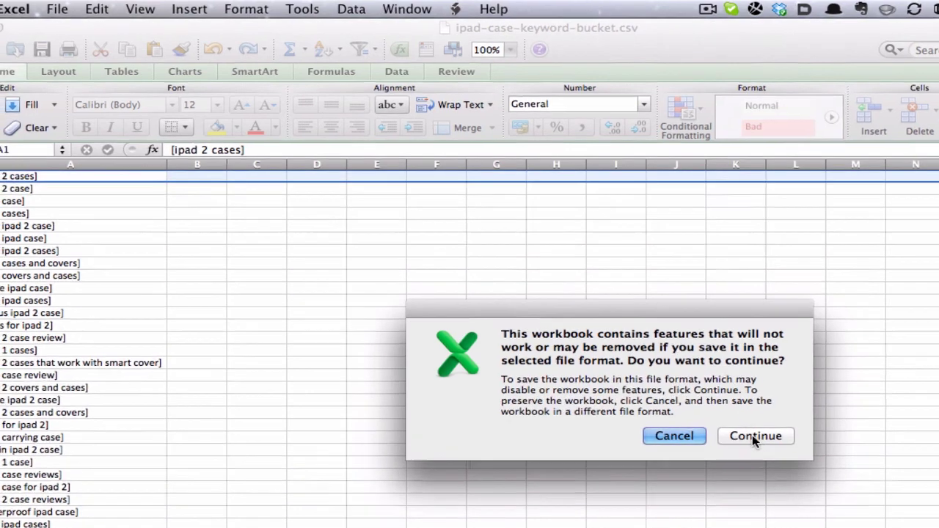
left_click(743, 432)
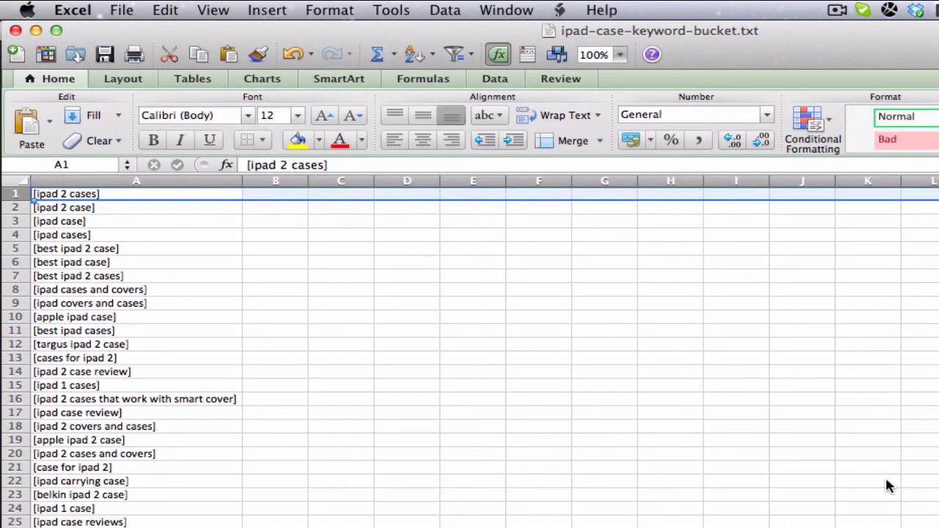